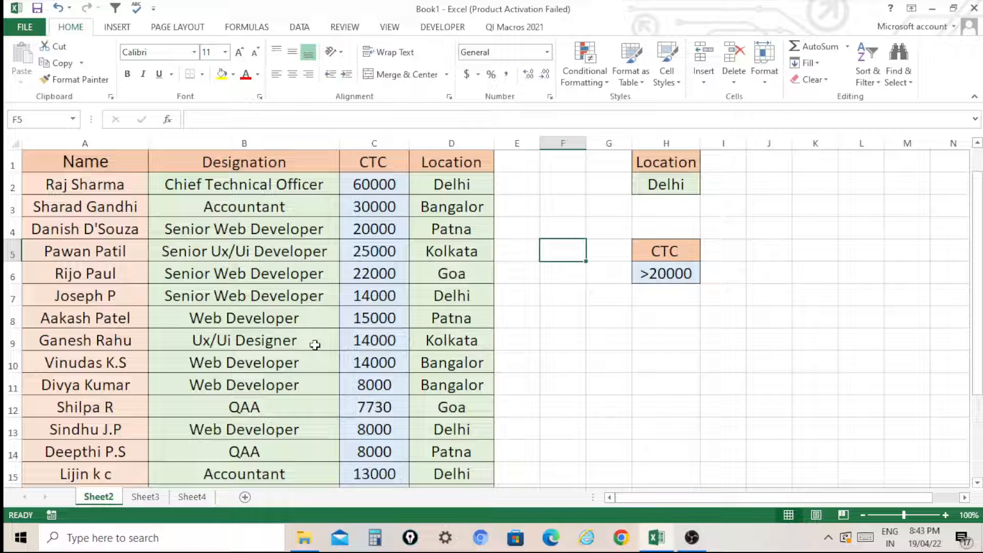
# Copy the header row A1:D1 from Sheet2 and paste it with its formatting at cell A1 of Sheet3
pyautogui.click(445, 183)
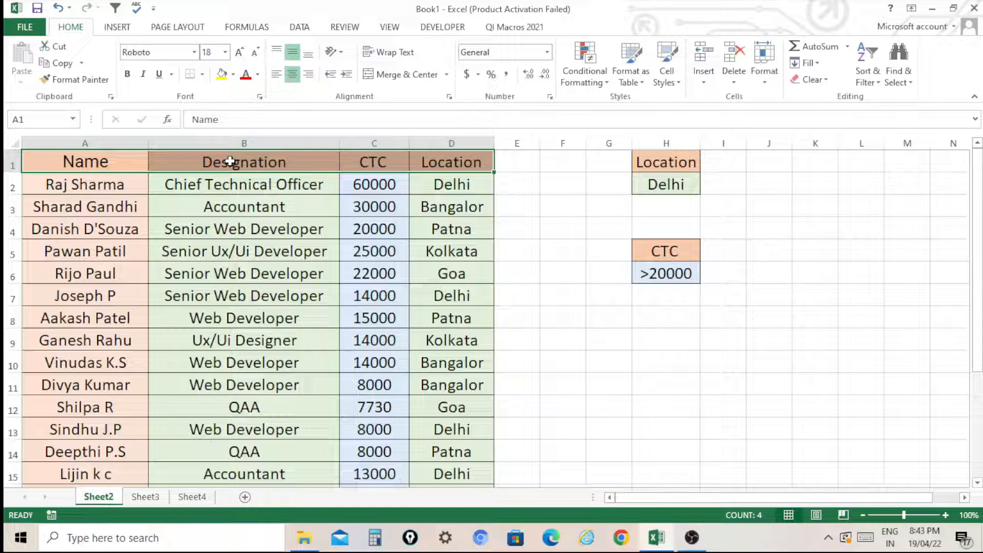
pyautogui.hotkey('ctrl', 'c')
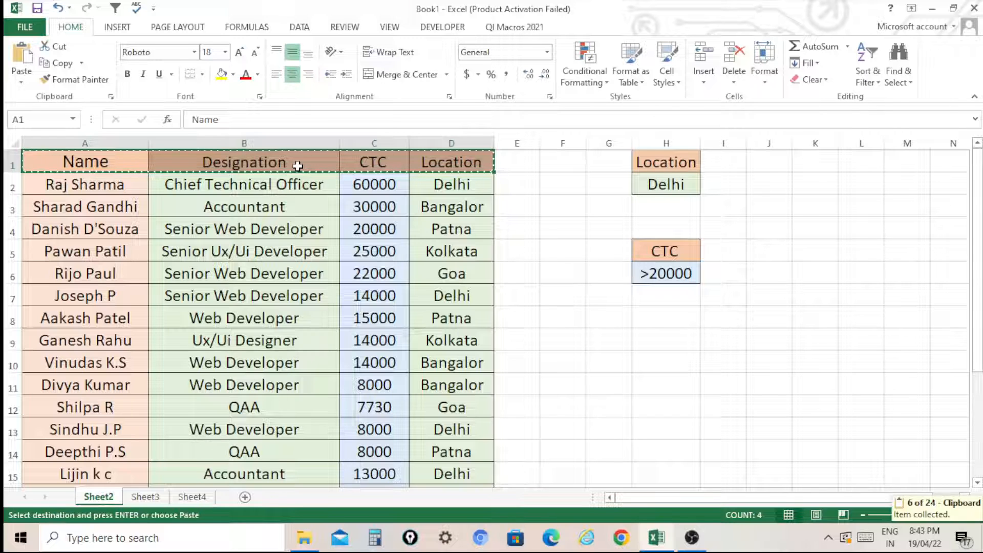
pyautogui.hotkey('ctrl', 'pagedown')
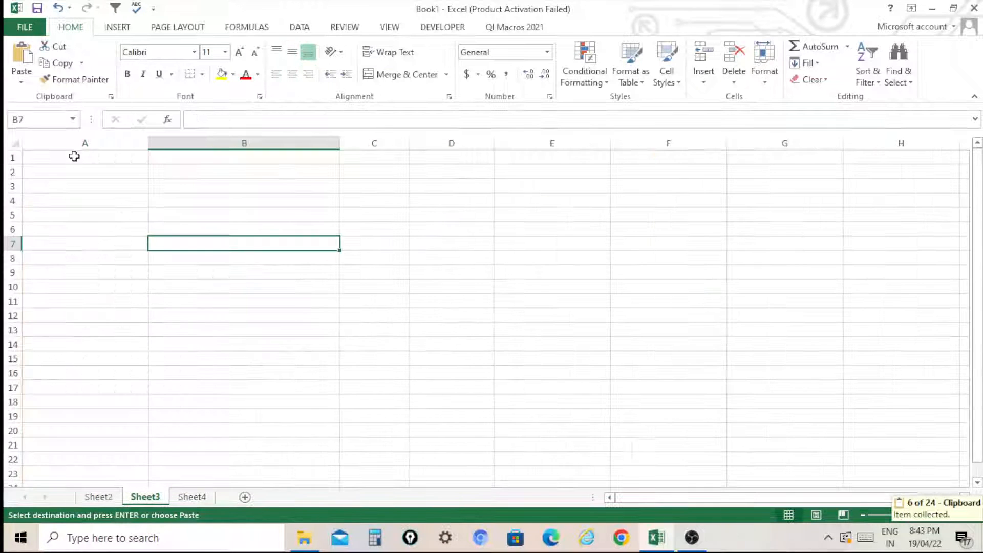
pyautogui.rightClick(75, 156)
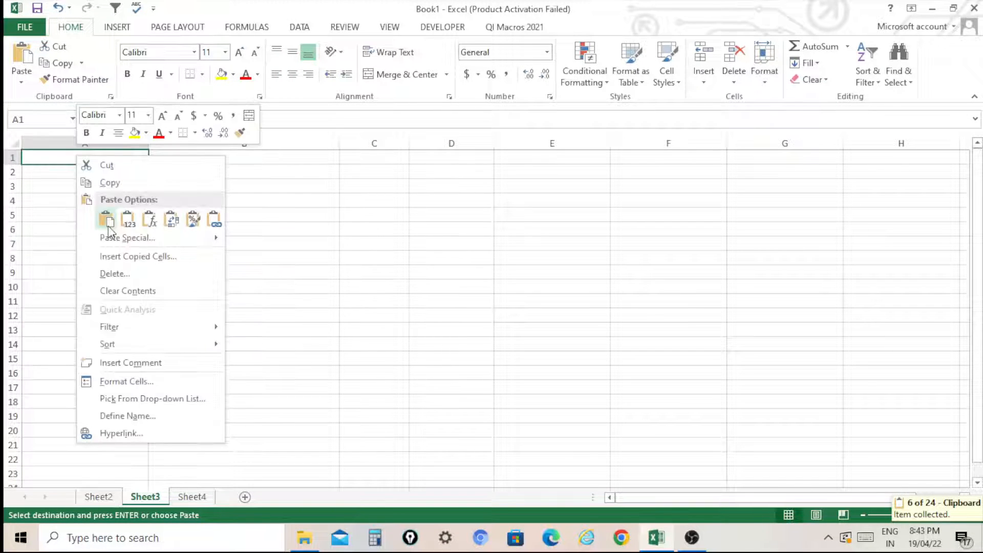
pyautogui.click(107, 224)
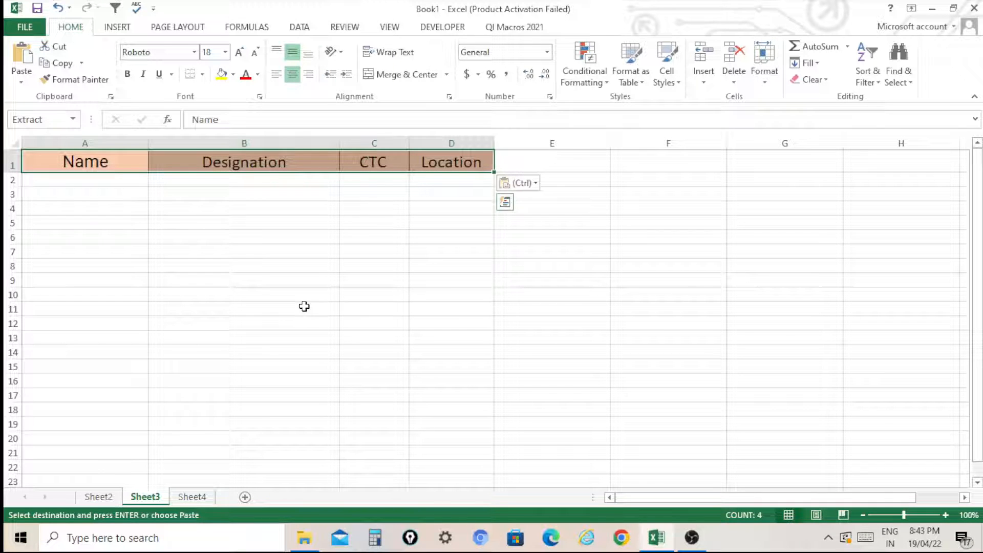
pyautogui.click(369, 248)
pyautogui.click(504, 293)
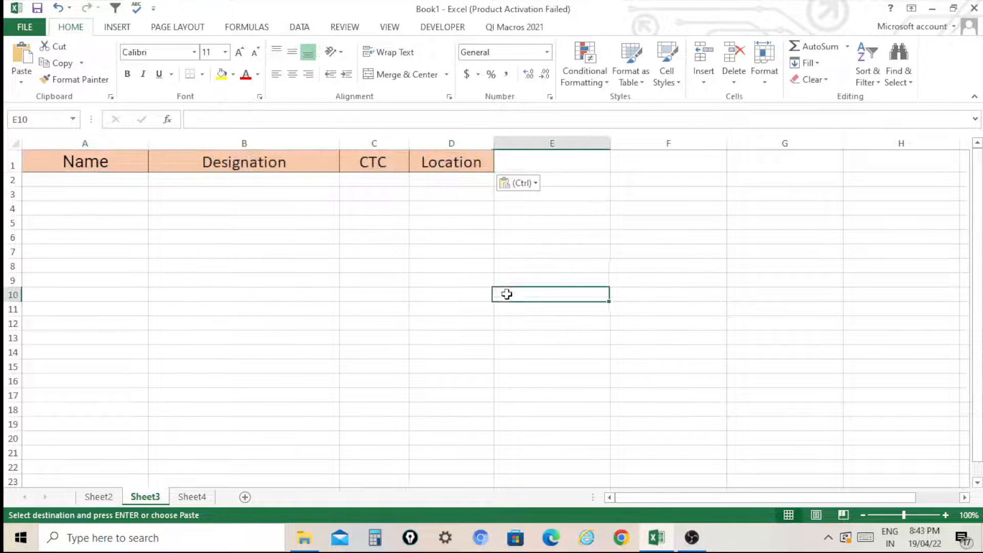
# Examine the employee table and the Location criterion block on Sheet2
pyautogui.click(98, 496)
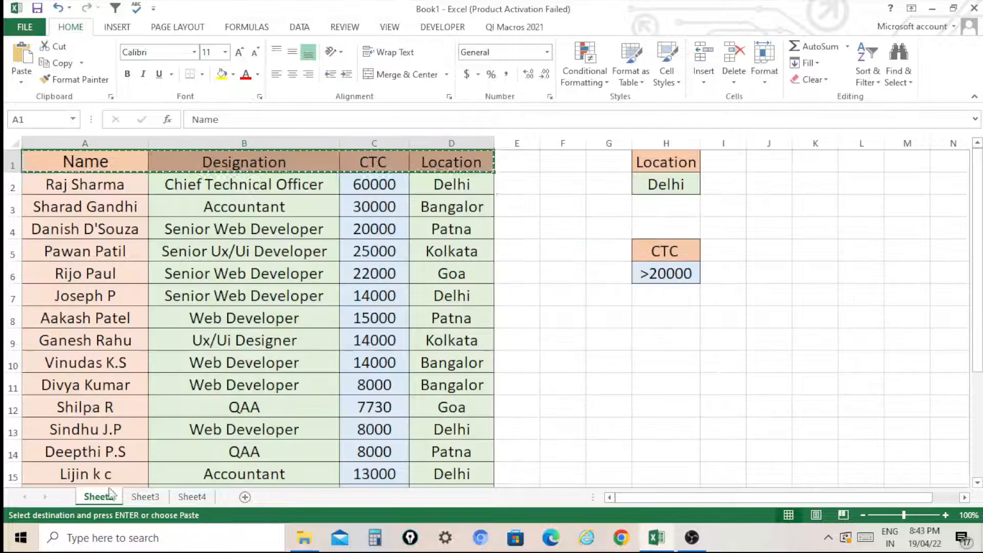
pyautogui.press('Escape')
pyautogui.click(363, 316)
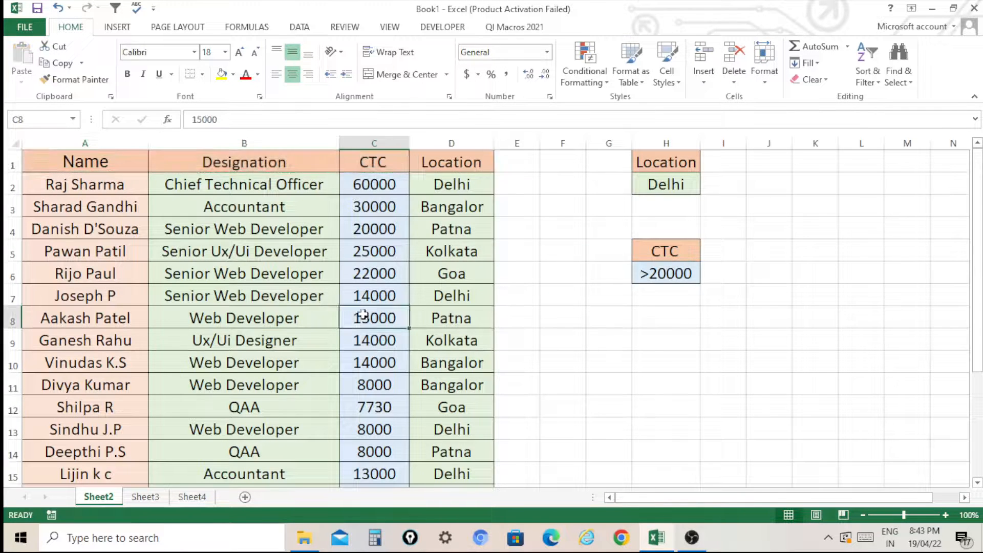
pyautogui.scroll(-3, 315, 326)
pyautogui.scroll(3, 315, 325)
pyautogui.click(656, 186)
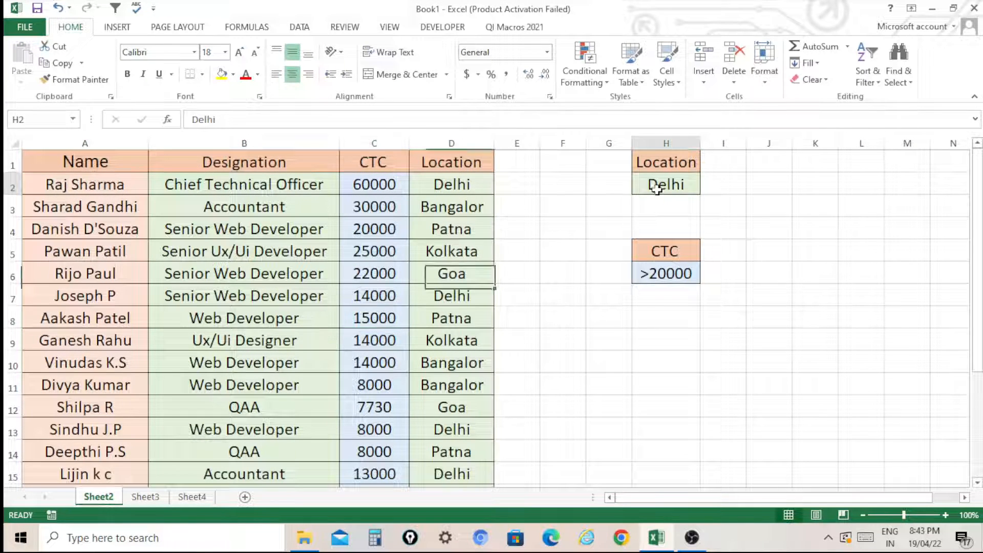
pyautogui.click(501, 228)
# Start an Advanced Filter from Sheet3 and set its action to copy to another location
pyautogui.click(146, 498)
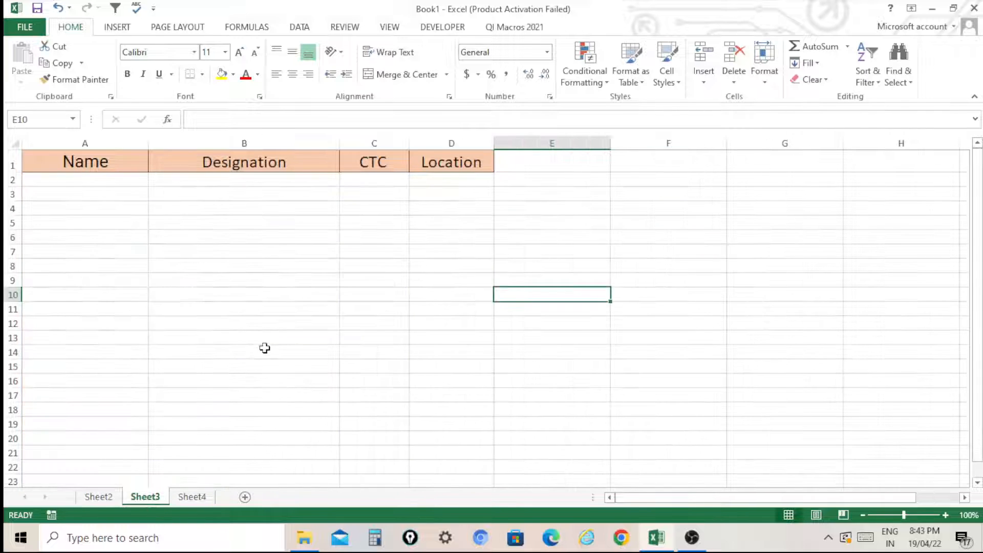
pyautogui.click(263, 350)
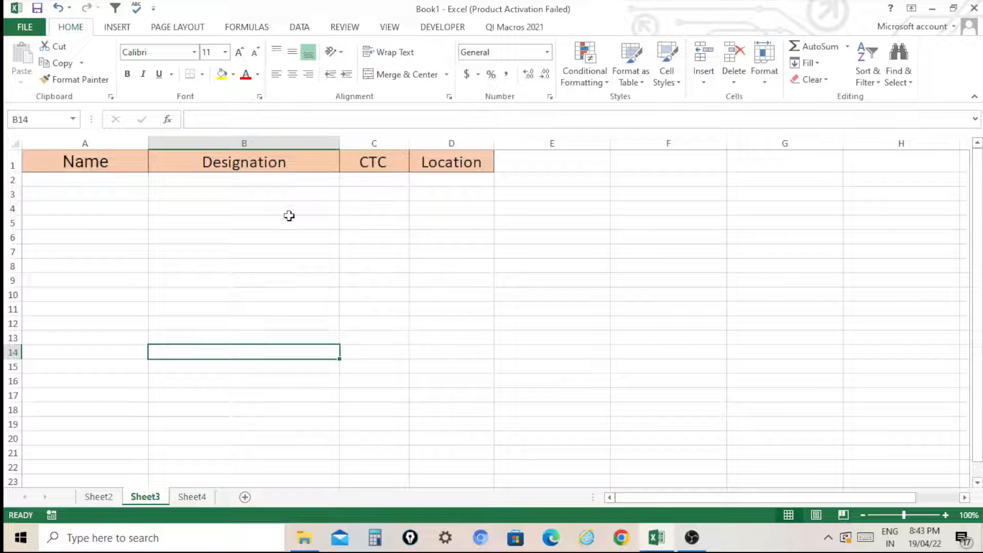
pyautogui.click(258, 205)
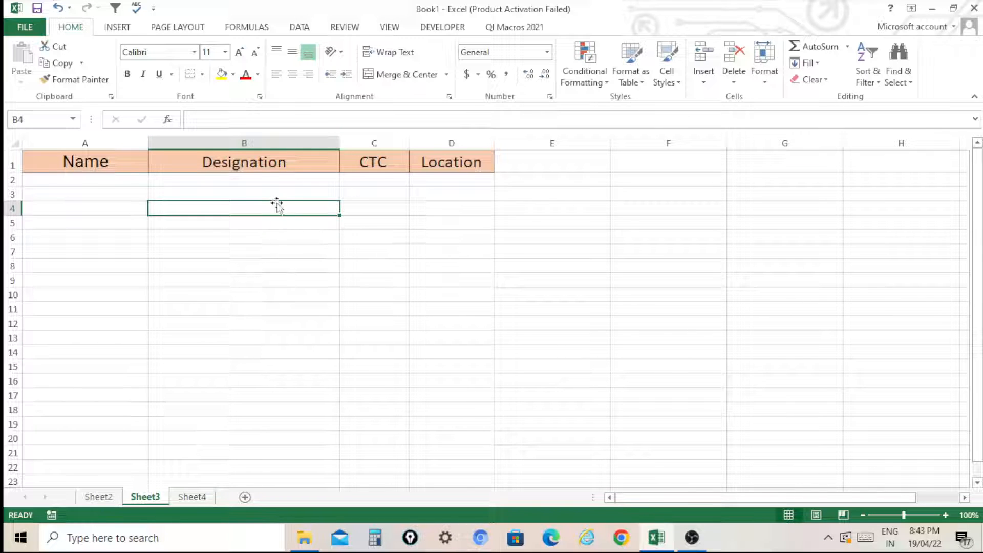
pyautogui.click(300, 29)
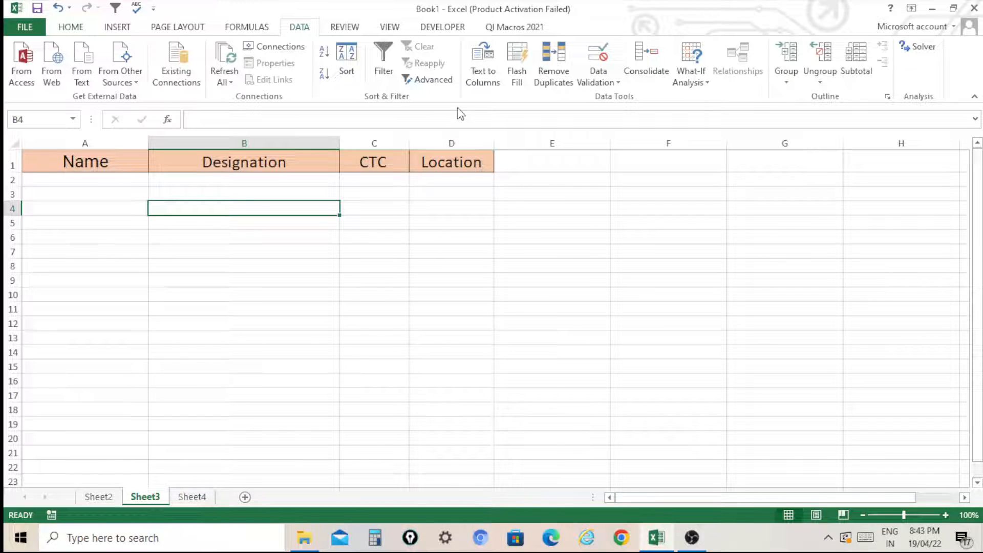
pyautogui.click(432, 81)
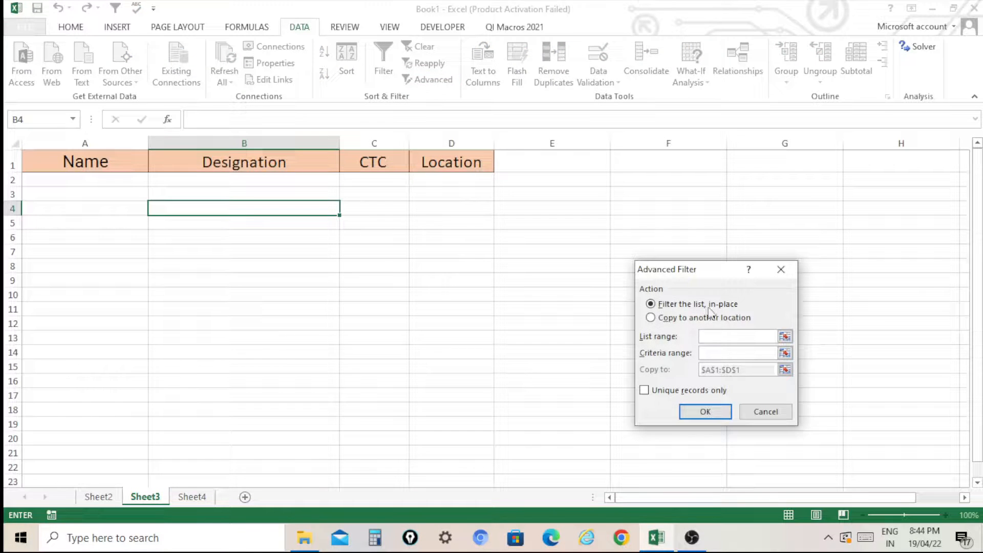
pyautogui.moveTo(690, 272); pyautogui.dragTo(473, 170)
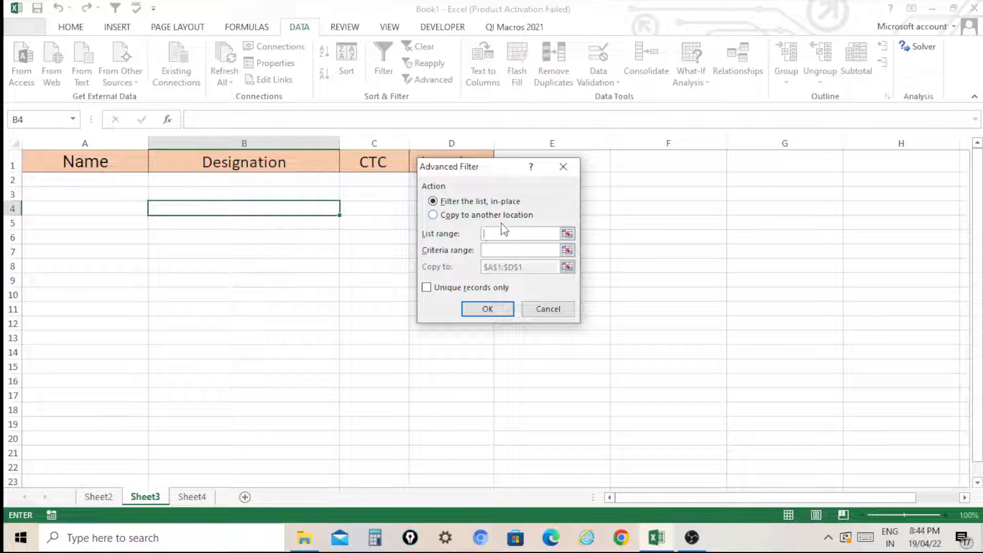
pyautogui.click(434, 217)
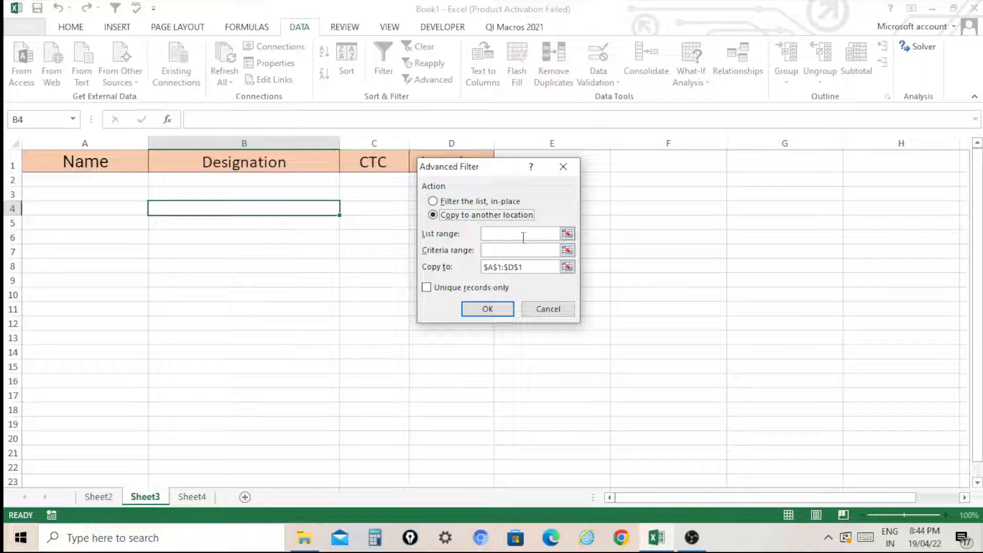
# Set the filter's list range to the full employee table, Sheet2!$A$1:$D$22
pyautogui.click(566, 234)
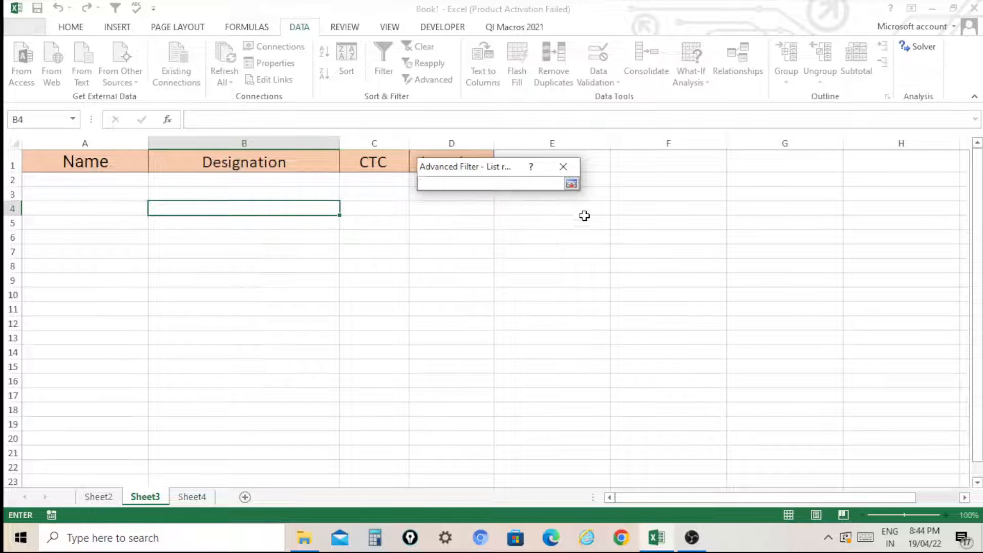
pyautogui.click(114, 500)
pyautogui.click(97, 159)
pyautogui.moveTo(96, 159); pyautogui.dragTo(471, 453)
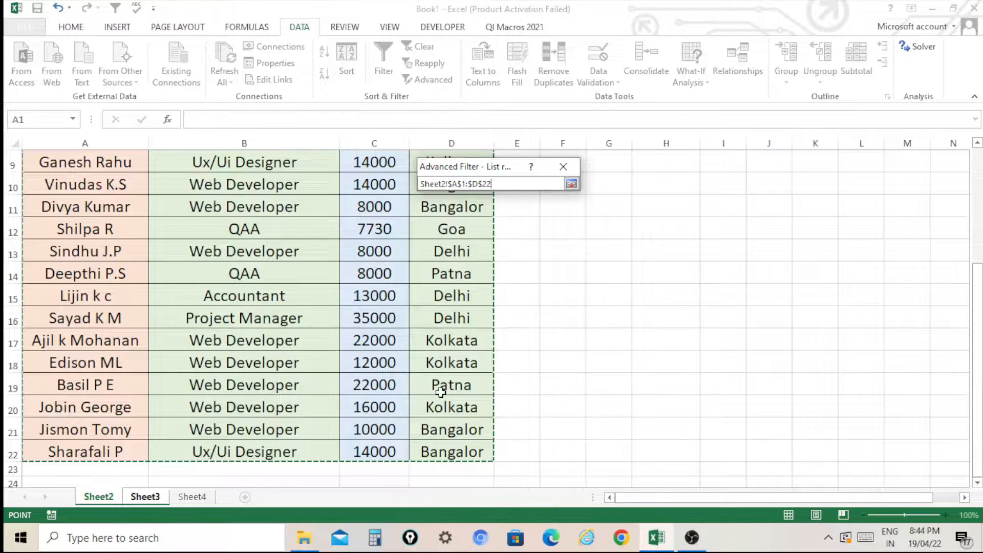
pyautogui.click(572, 184)
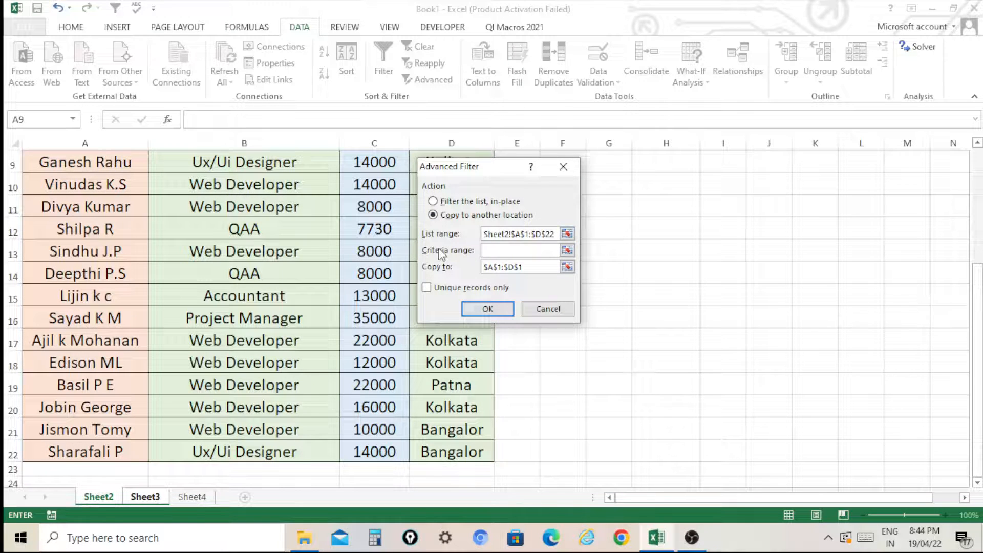
# Set the filter's criteria range to the Location criterion block, Sheet2!$H$1:$H$2
pyautogui.click(514, 252)
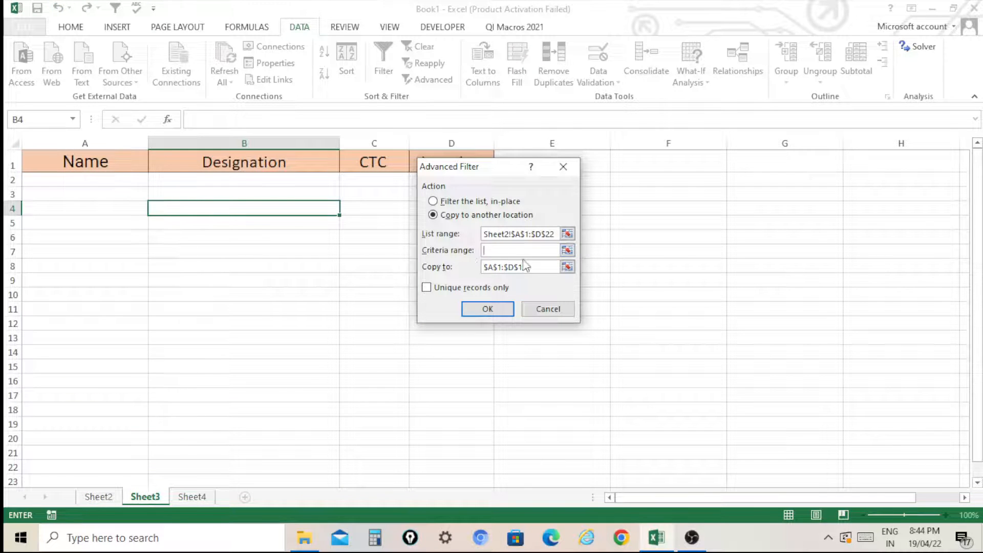
pyautogui.click(567, 251)
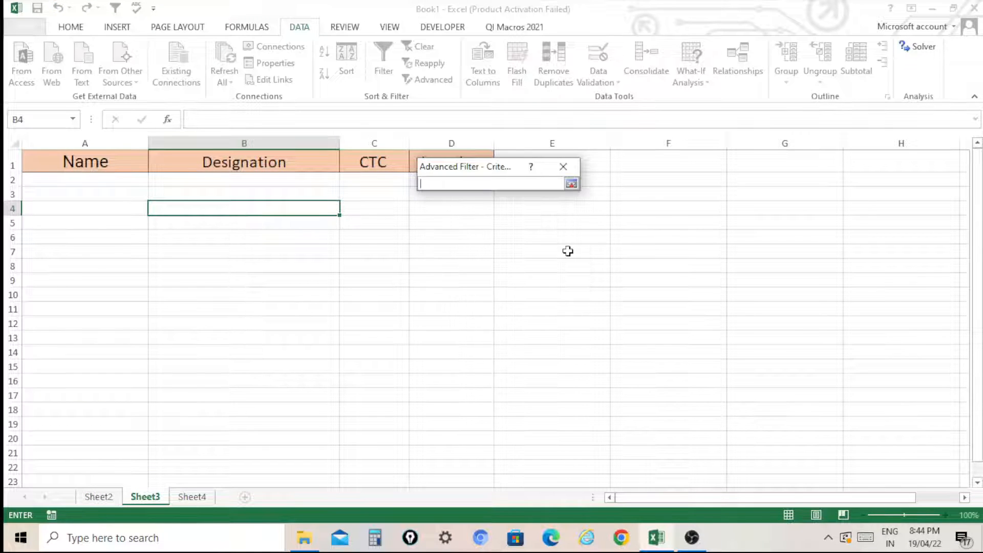
pyautogui.moveTo(472, 169); pyautogui.dragTo(516, 253)
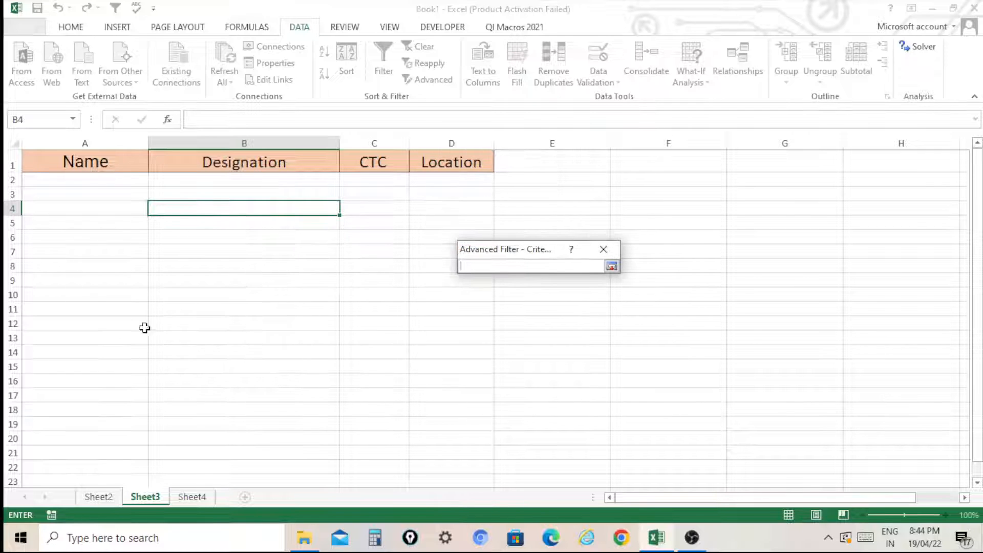
pyautogui.click(102, 497)
pyautogui.scroll(3, 666, 271)
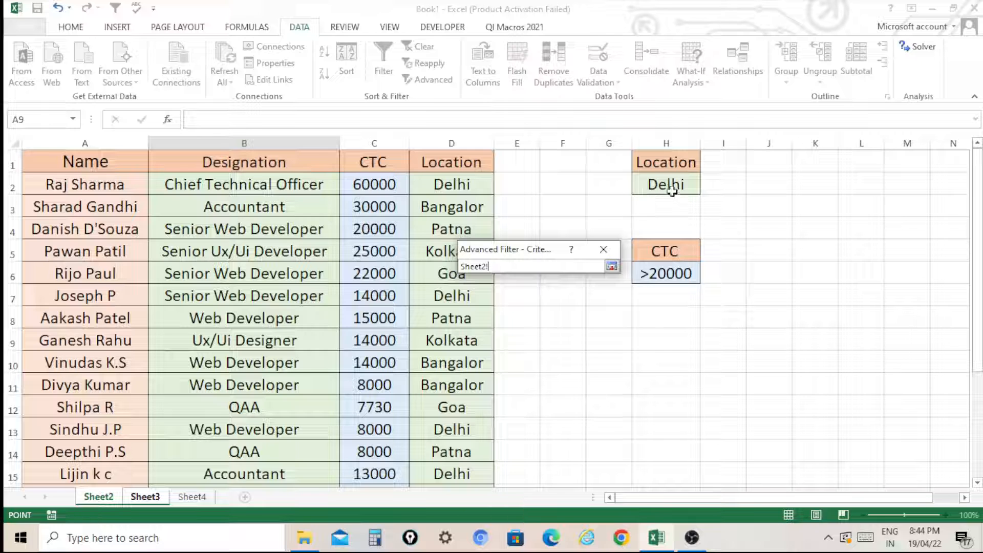
pyautogui.moveTo(677, 163); pyautogui.dragTo(671, 184)
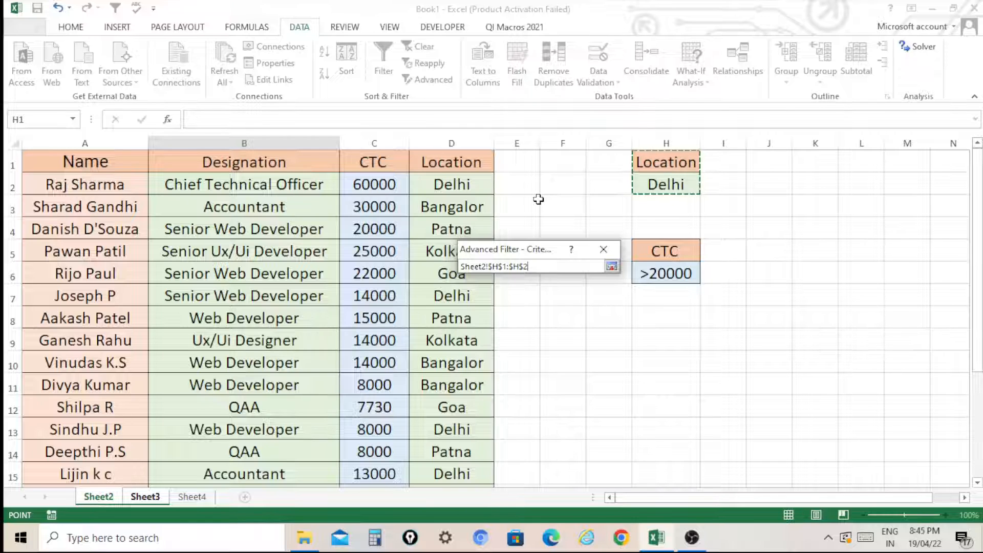
pyautogui.click(612, 265)
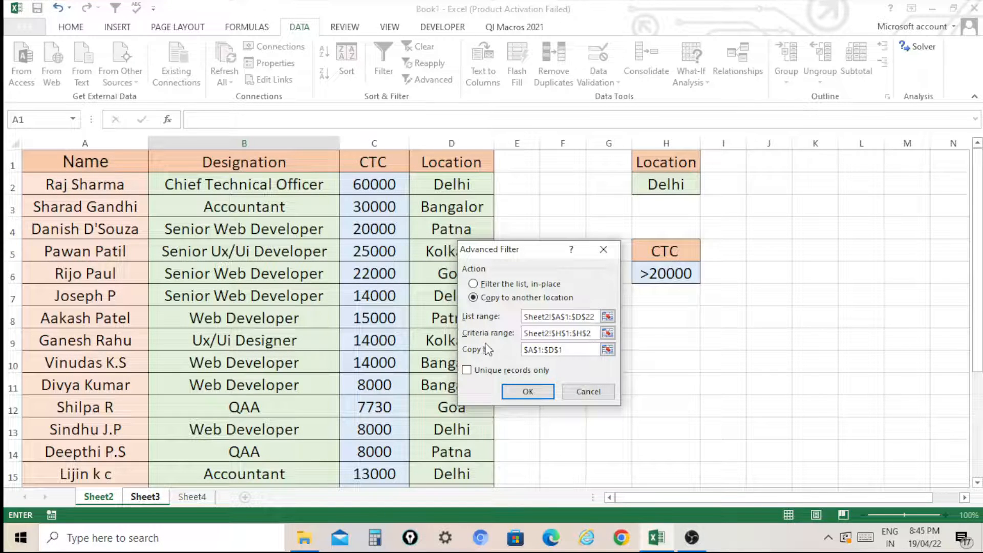
# Set the copy destination to the header row A1:D1 on Sheet3 and run the filter
pyautogui.click(583, 353)
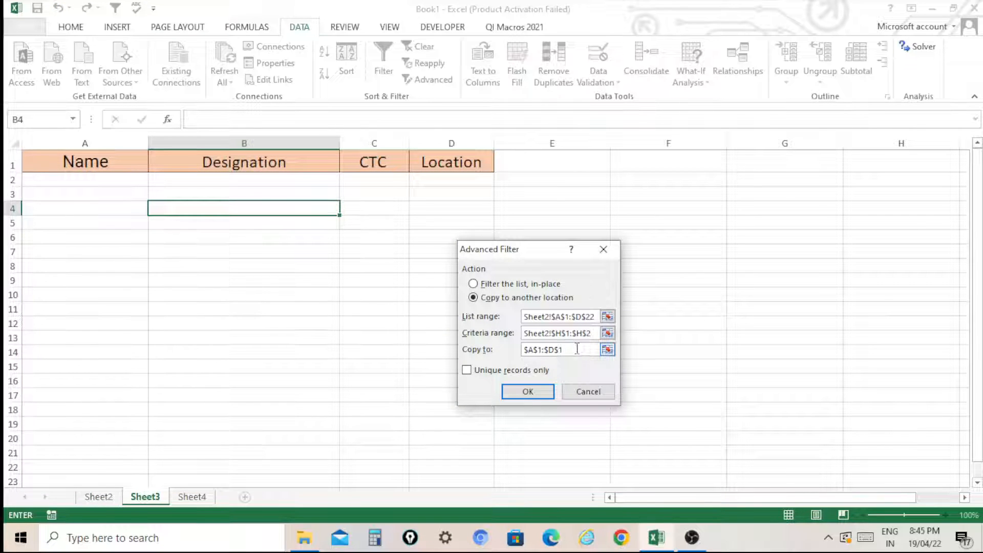
pyautogui.moveTo(577, 349); pyautogui.dragTo(525, 335)
pyautogui.press('BackSpace')
pyautogui.click(84, 161)
pyautogui.moveTo(84, 161); pyautogui.dragTo(434, 161)
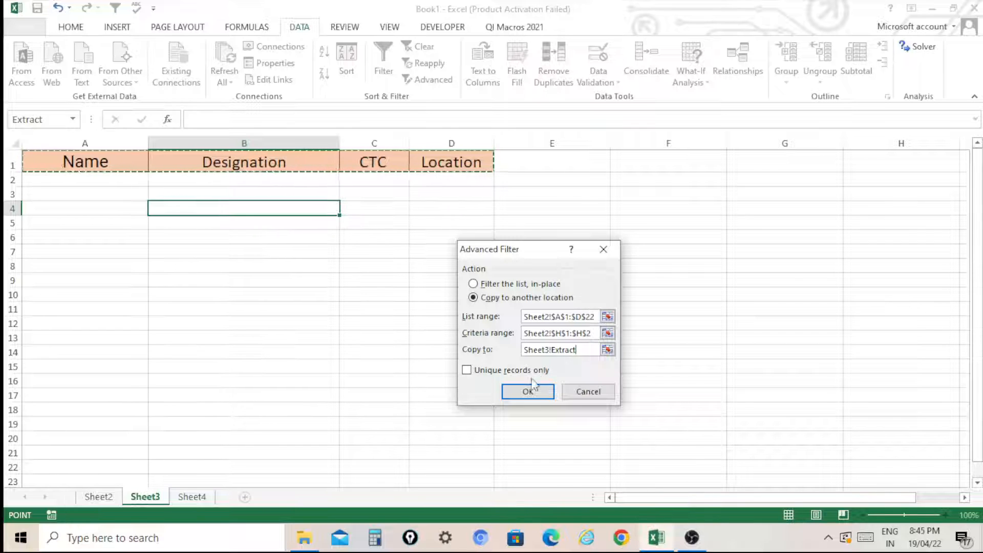
pyautogui.click(524, 391)
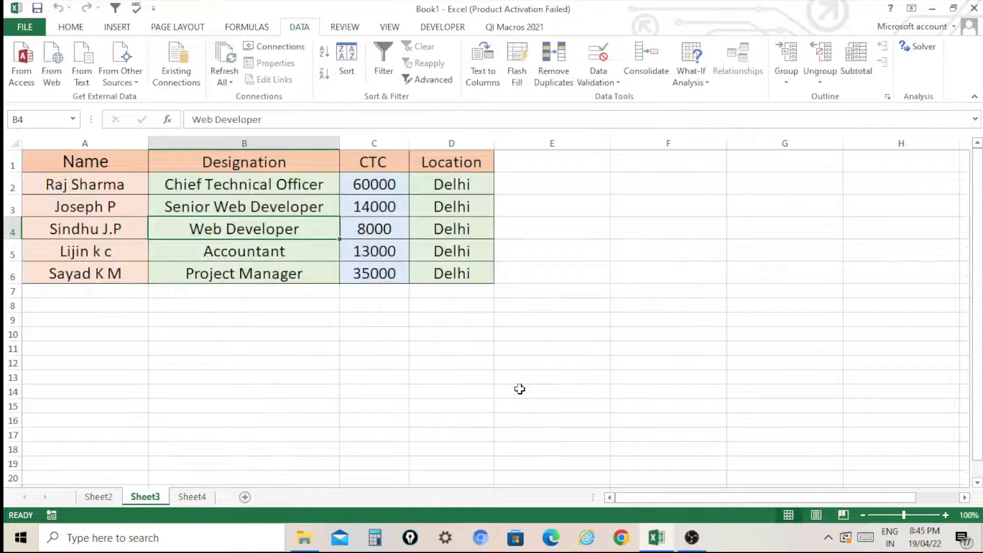
# Compare the records extracted on Sheet3 with the Delhi rows in the Sheet2 source table
pyautogui.click(350, 347)
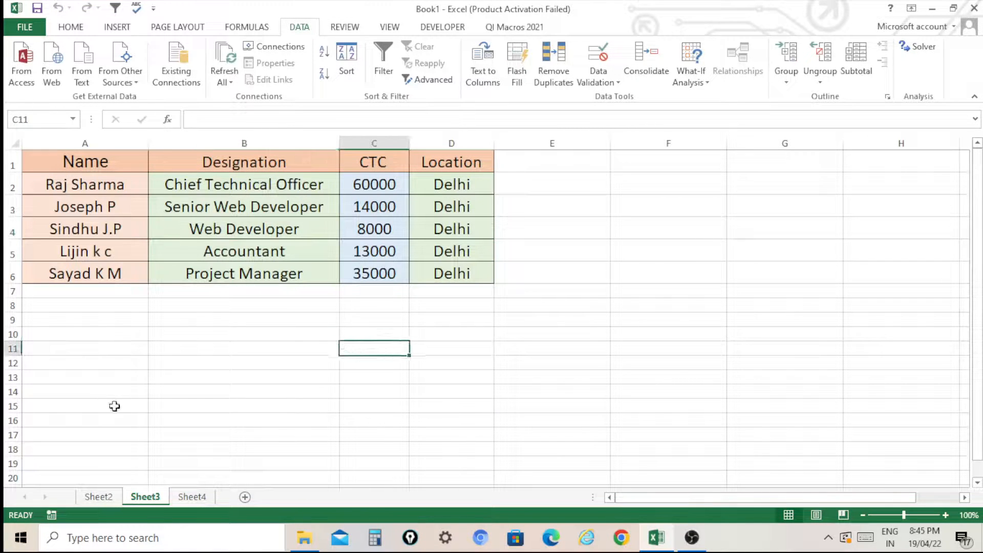
pyautogui.click(229, 366)
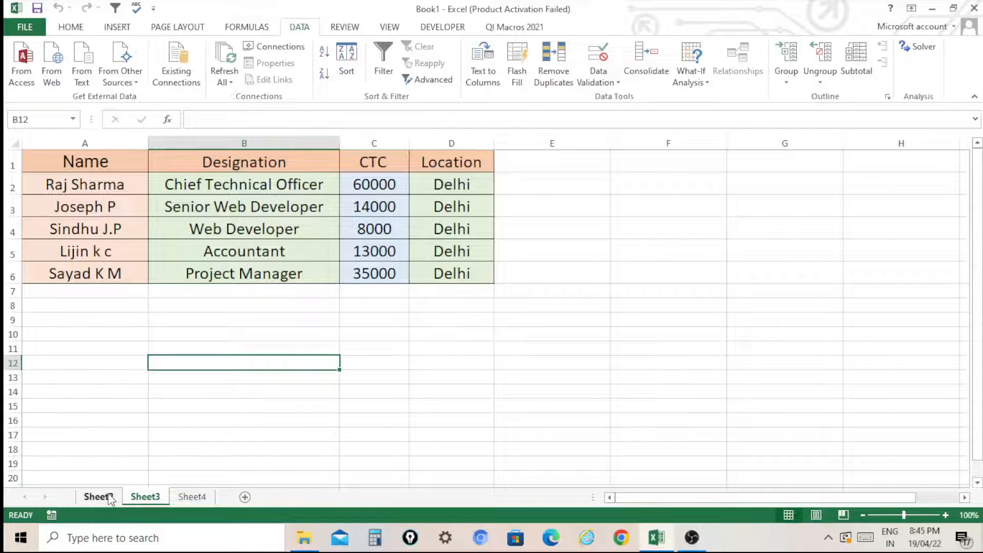
pyautogui.click(99, 496)
pyautogui.click(522, 384)
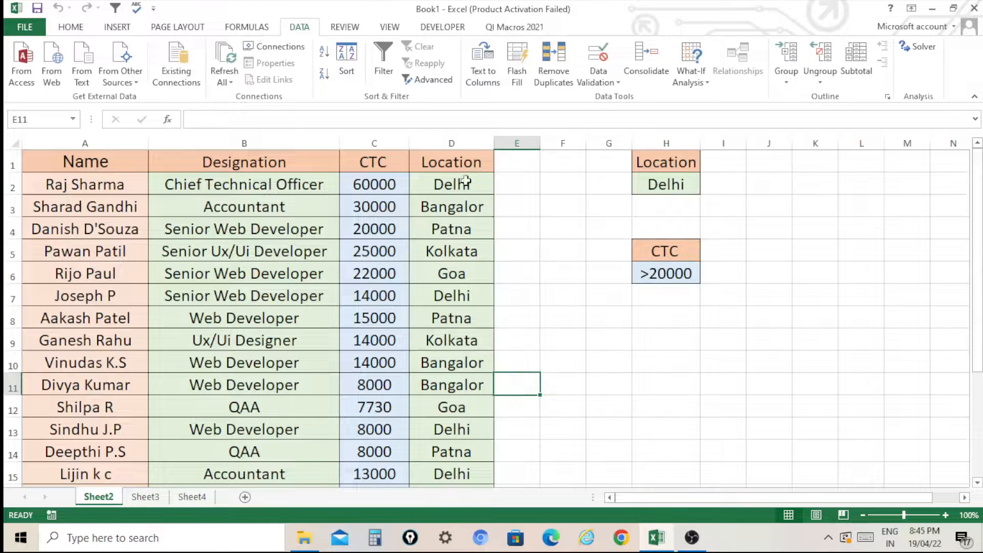
pyautogui.click(467, 296)
pyautogui.scroll(-1, 465, 406)
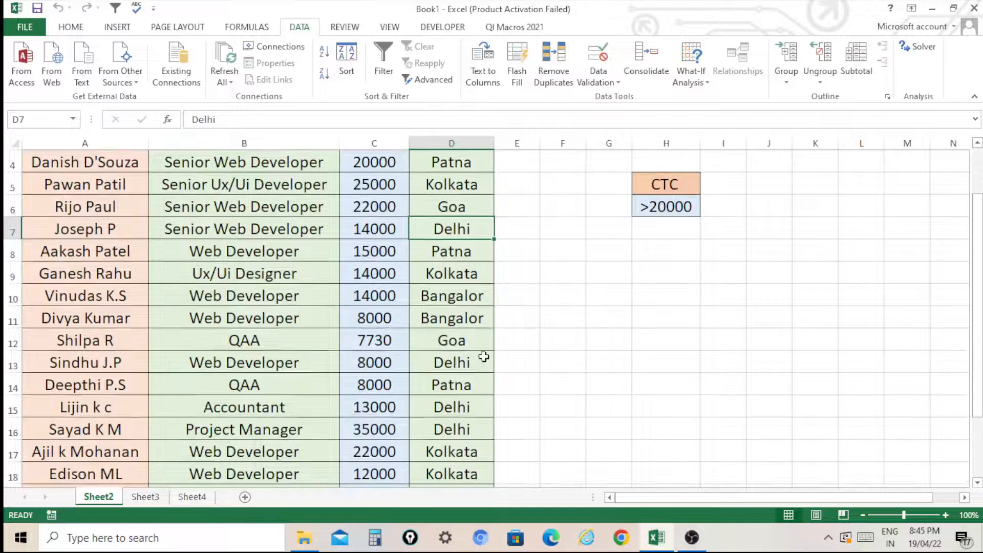
pyautogui.scroll(-1, 448, 382)
pyautogui.click(469, 338)
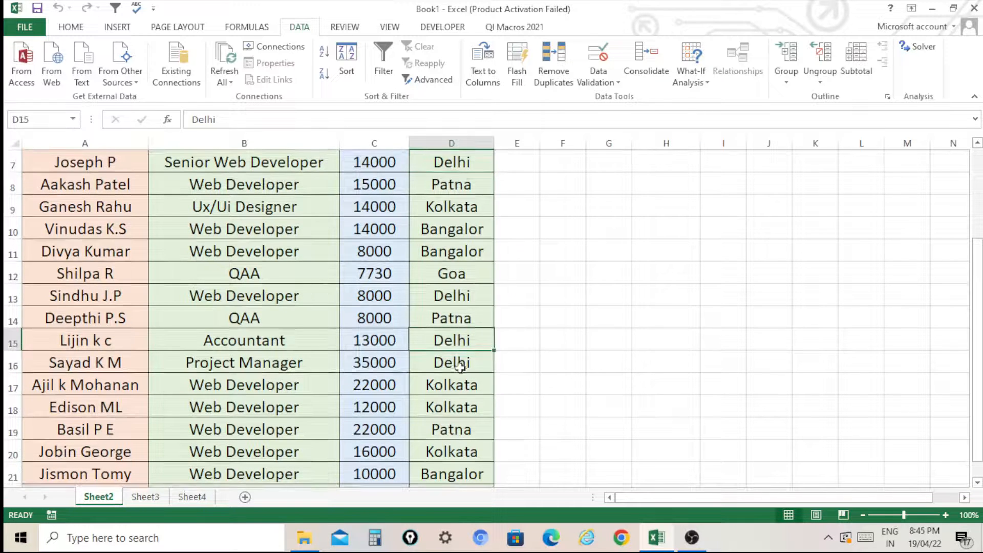
pyautogui.scroll(2, 554, 331)
pyautogui.click(512, 296)
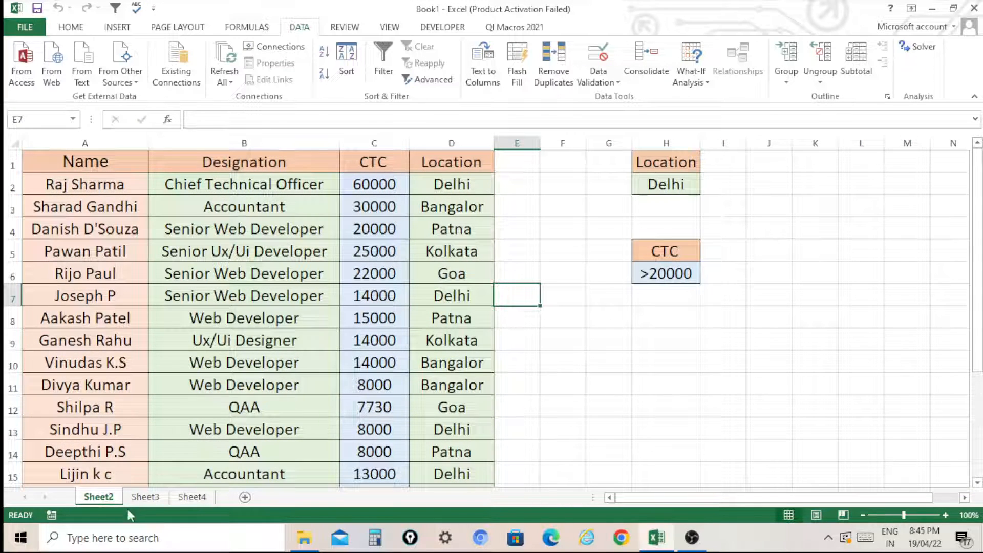
pyautogui.click(145, 497)
pyautogui.click(226, 275)
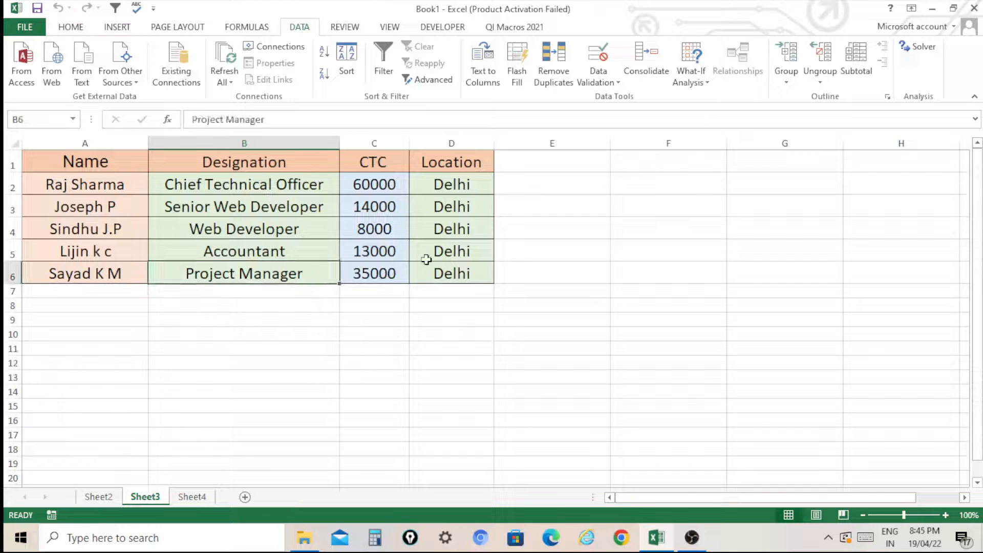
# Examine the Location and CTC criterion blocks on Sheet2 and compare the CTC condition with the table's CTC column
pyautogui.click(319, 345)
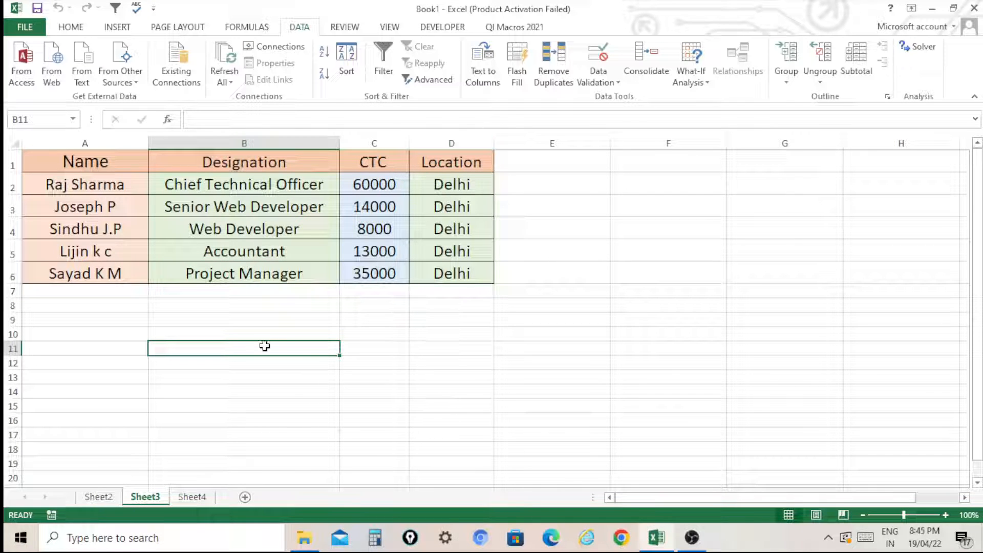
pyautogui.click(99, 496)
pyautogui.click(449, 365)
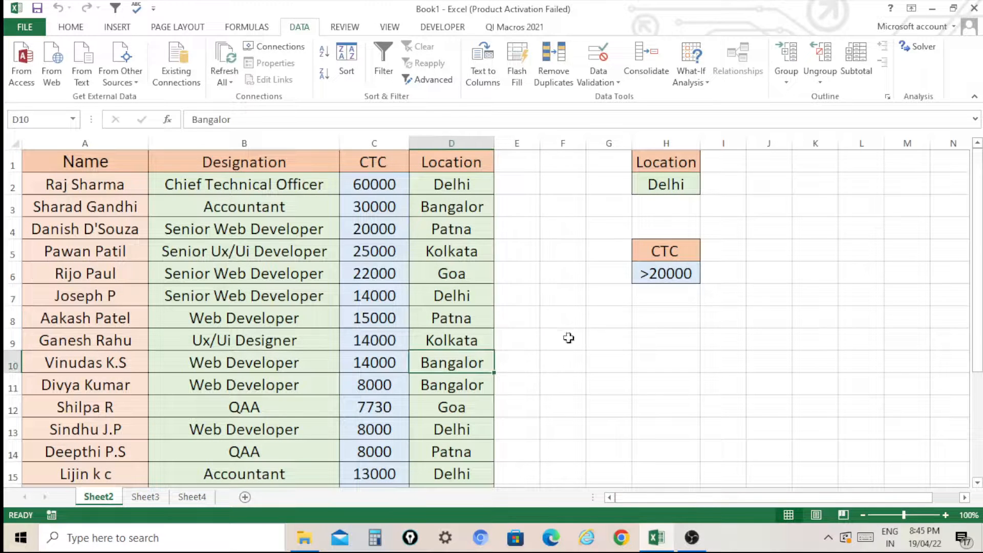
pyautogui.click(589, 269)
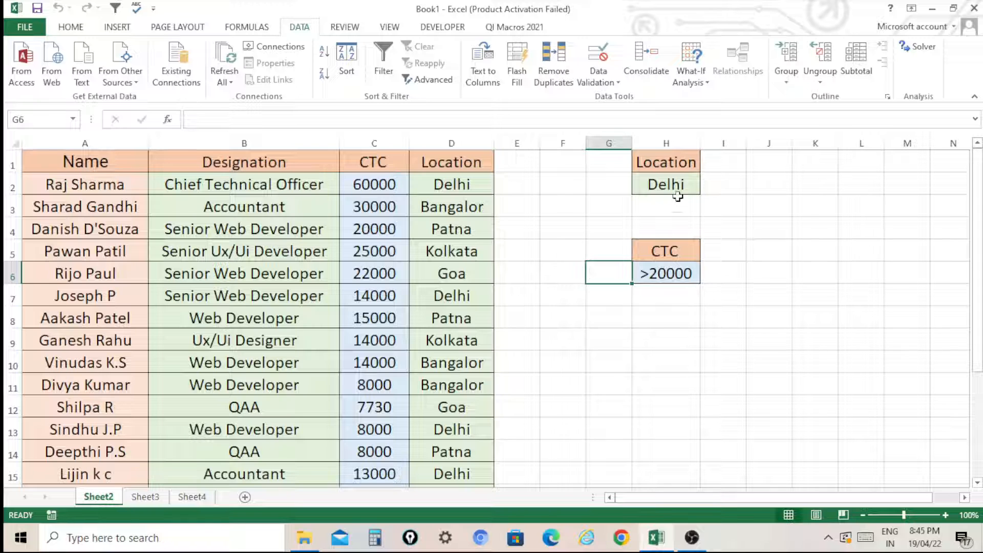
pyautogui.click(659, 165)
pyautogui.click(660, 183)
pyautogui.click(670, 250)
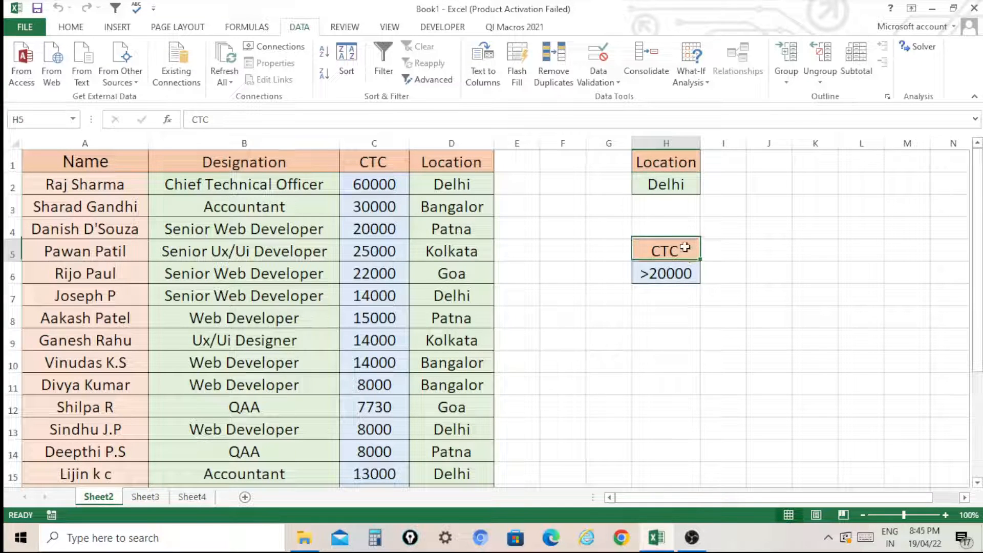
pyautogui.click(668, 293)
pyautogui.click(669, 250)
pyautogui.click(671, 274)
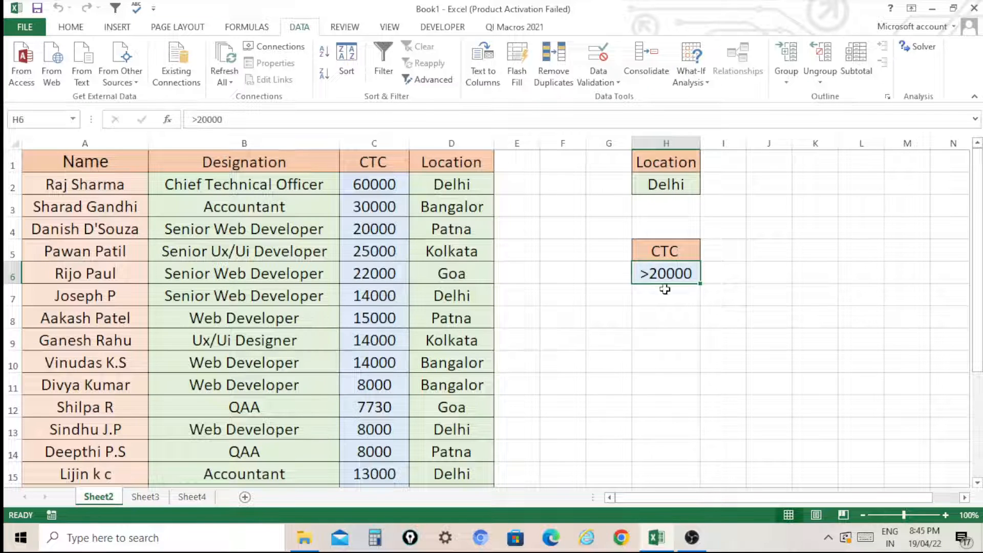
pyautogui.click(390, 207)
pyautogui.click(388, 276)
pyautogui.click(559, 345)
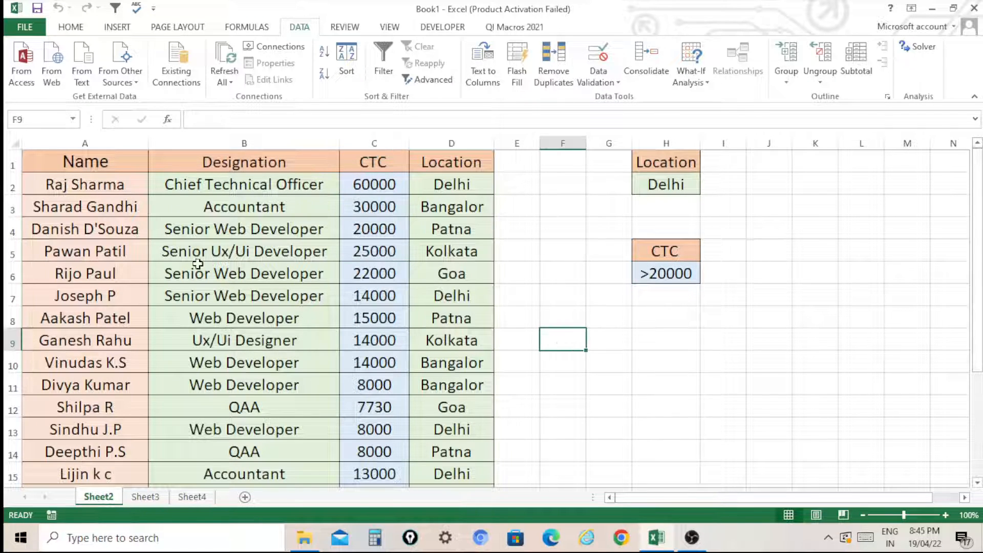
# Delete the previously extracted Delhi records in A2:D9 on Sheet3, keeping the header row
pyautogui.click(145, 496)
pyautogui.click(443, 402)
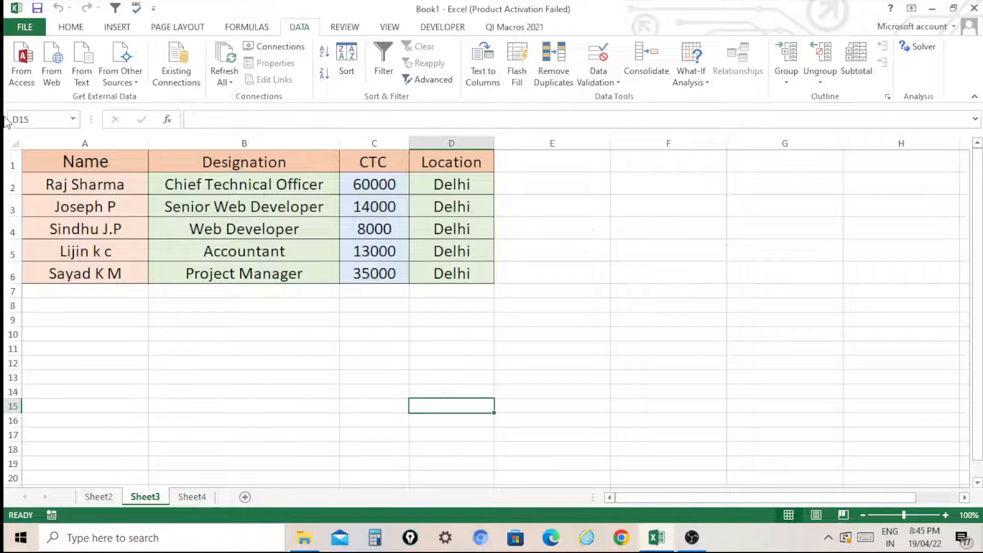
pyautogui.click(17, 140)
pyautogui.click(97, 242)
pyautogui.moveTo(63, 187); pyautogui.dragTo(473, 324)
pyautogui.rightClick(447, 269)
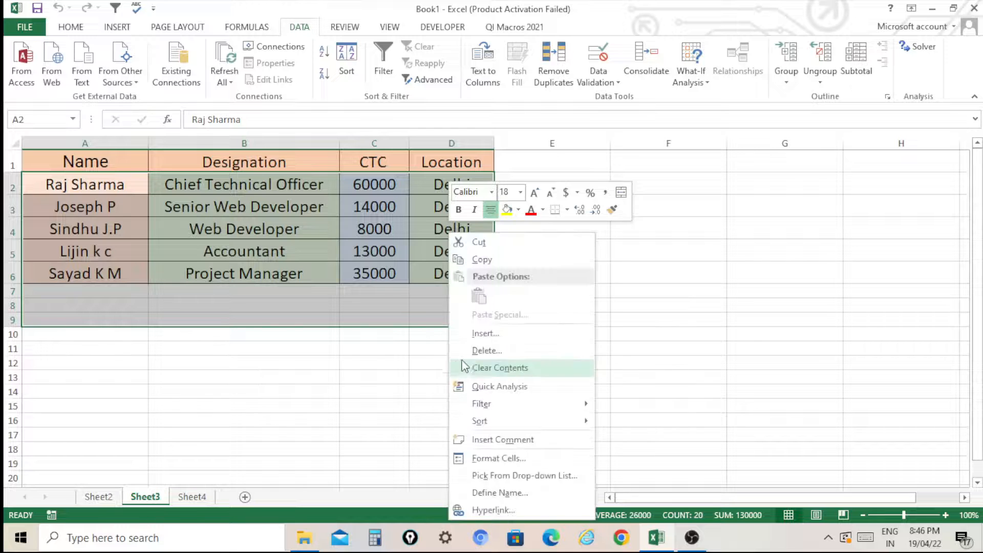
pyautogui.click(470, 351)
pyautogui.click(439, 391)
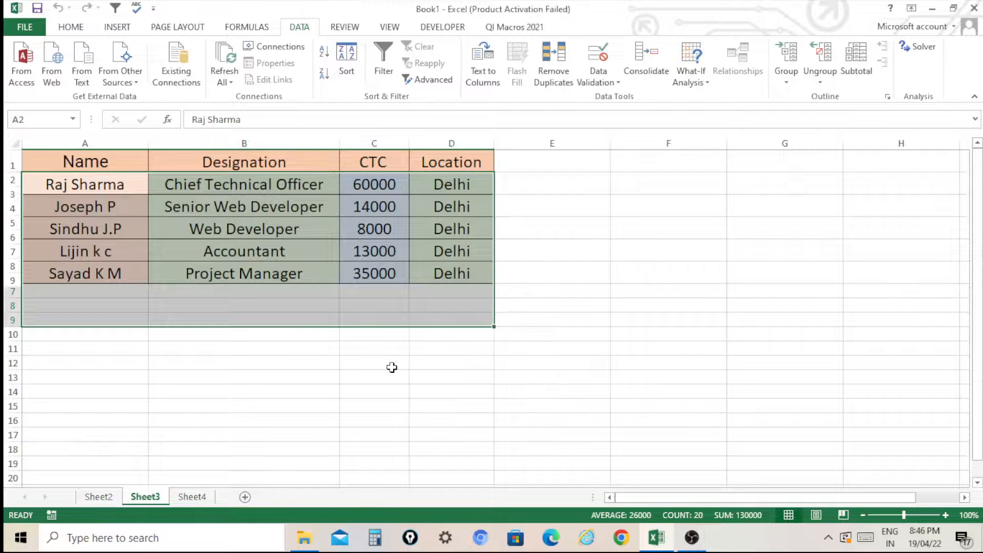
pyautogui.click(342, 348)
pyautogui.click(105, 223)
# Check the Name, Designation, CTC and Location headers on Sheet3 and the CTC column of the Sheet2 table
pyautogui.moveTo(121, 158); pyautogui.dragTo(239, 162)
pyautogui.click(239, 162)
pyautogui.click(386, 162)
pyautogui.click(450, 164)
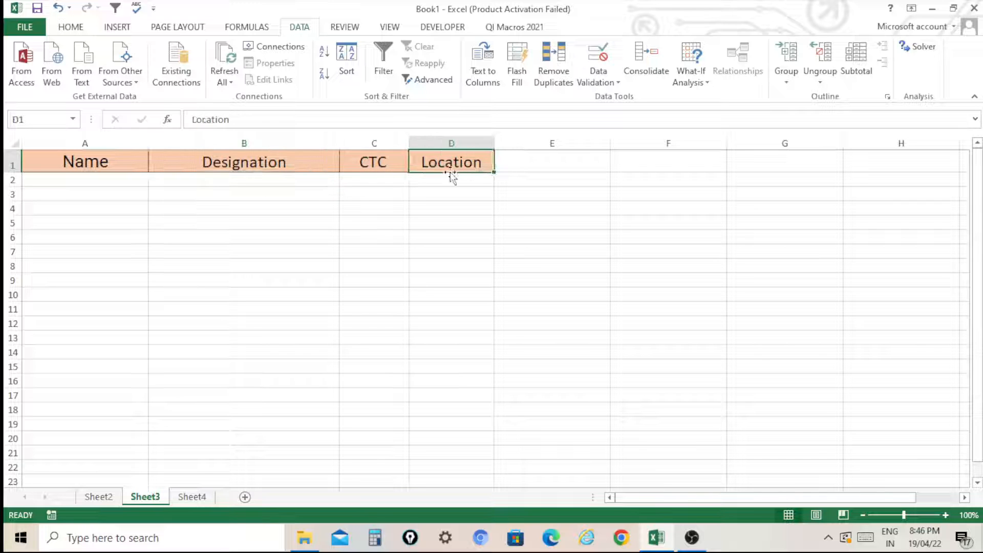
pyautogui.click(399, 263)
pyautogui.click(318, 276)
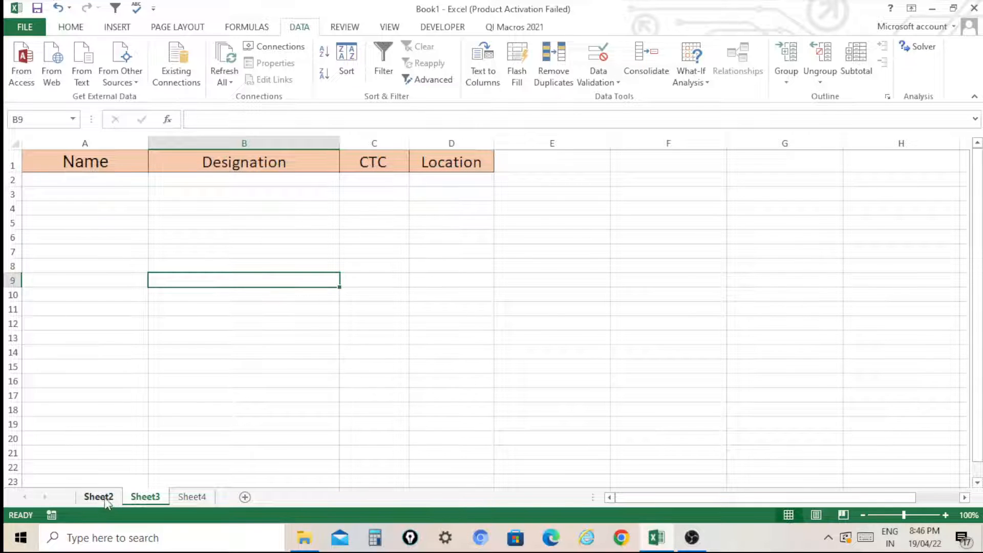
pyautogui.click(103, 497)
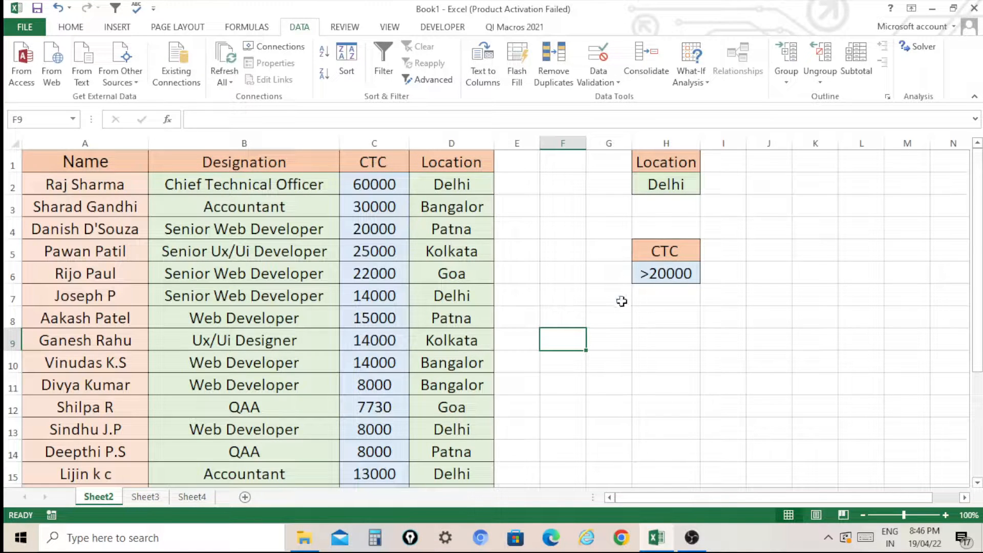
pyautogui.click(549, 229)
pyautogui.click(393, 166)
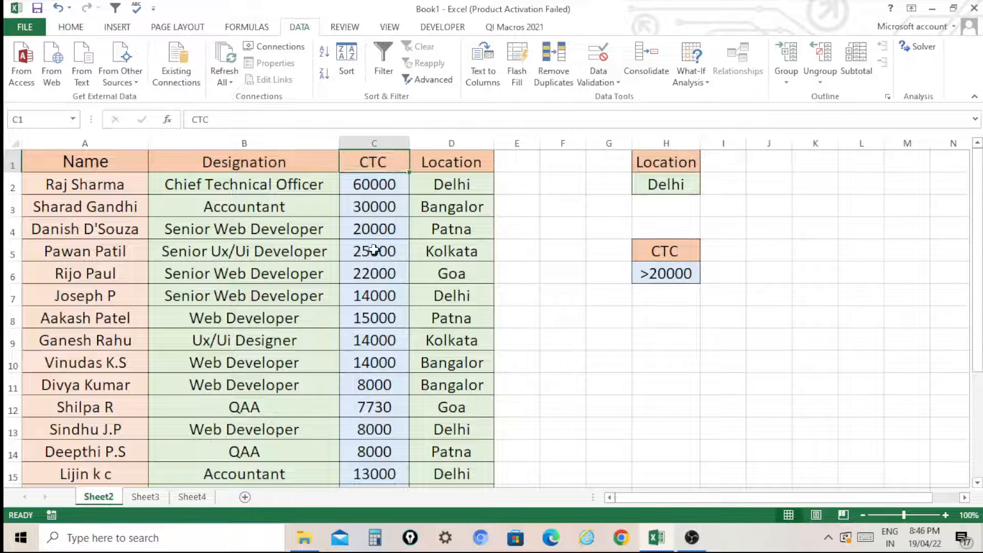
pyautogui.click(375, 251)
pyautogui.click(373, 310)
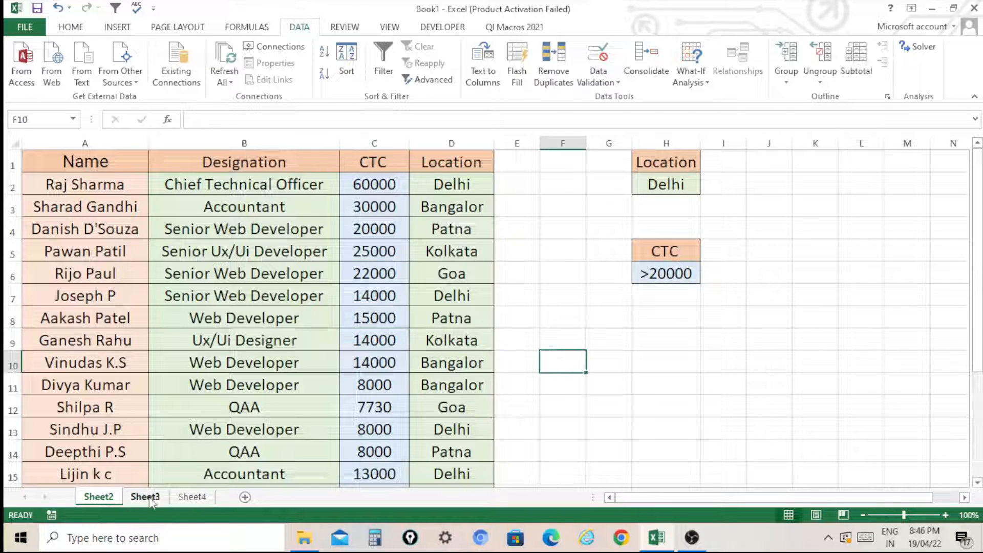
# Start an Advanced Filter from an empty cell on Sheet3 and choose to copy the results to another location
pyautogui.click(149, 497)
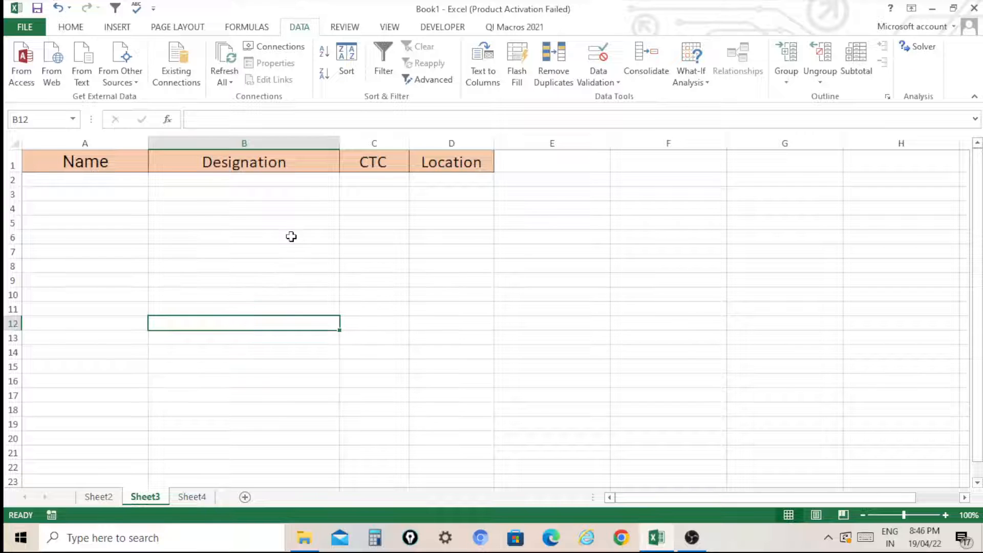
pyautogui.click(258, 223)
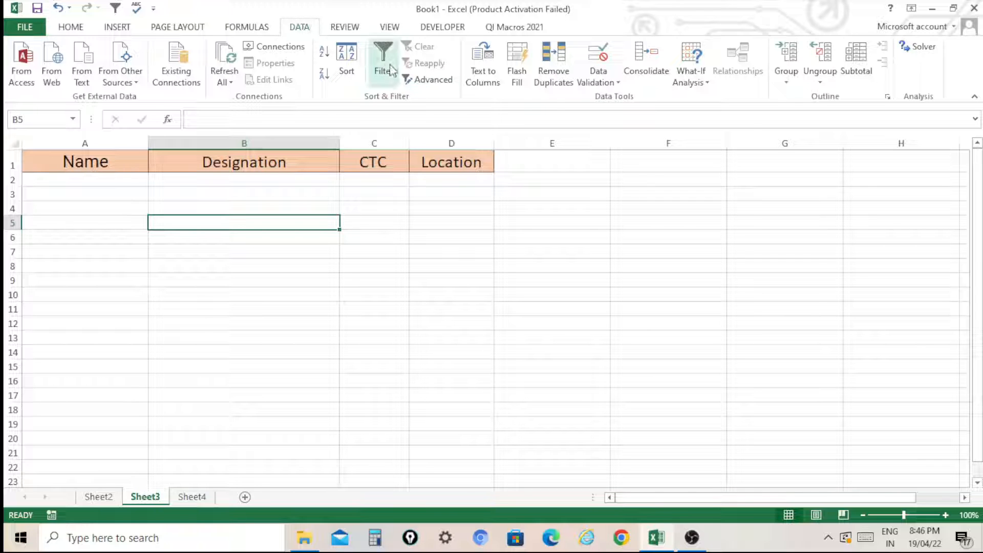
pyautogui.click(436, 80)
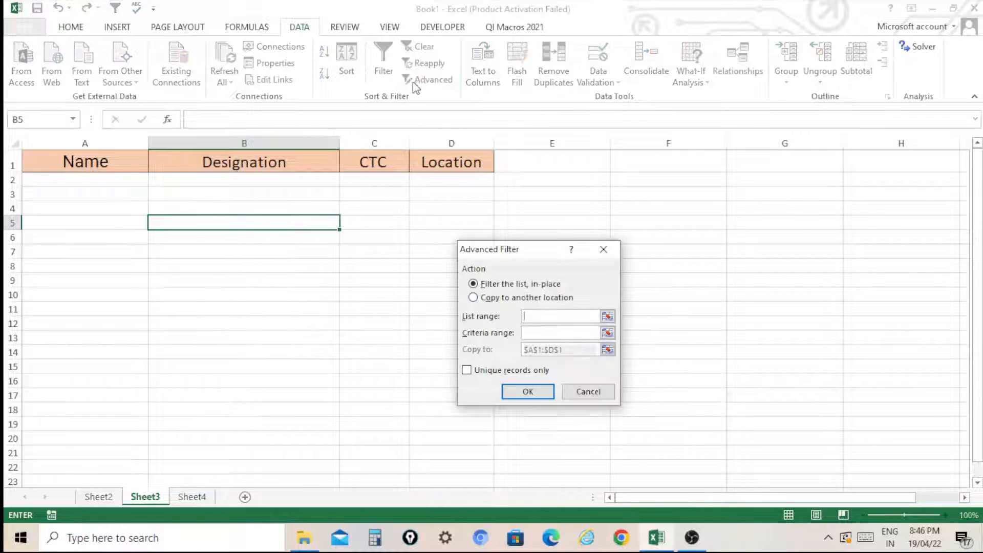
pyautogui.click(522, 238)
pyautogui.moveTo(525, 254); pyautogui.dragTo(580, 106)
pyautogui.click(528, 149)
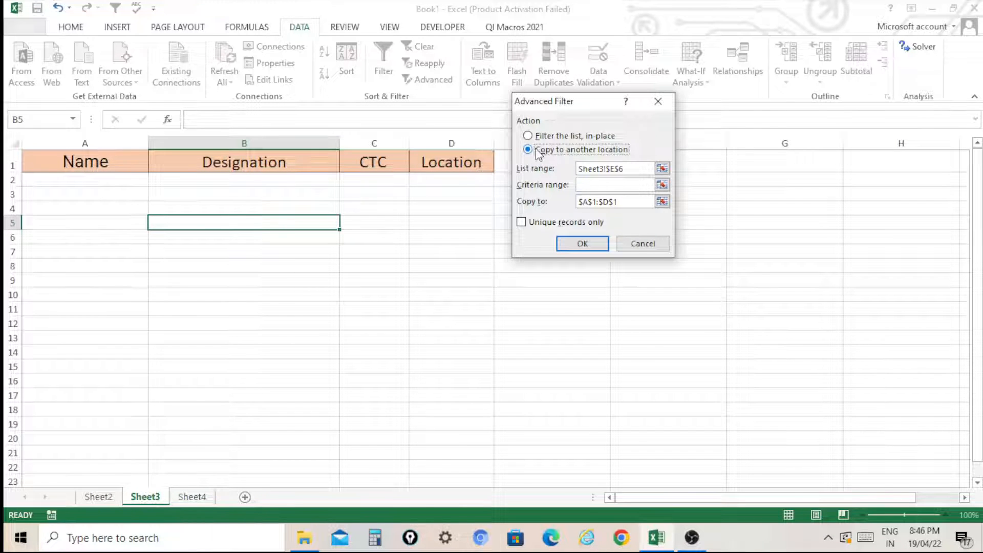
# Set the filter's list range to the full employee table, Sheet2!$A$1:$D$22
pyautogui.click(642, 170)
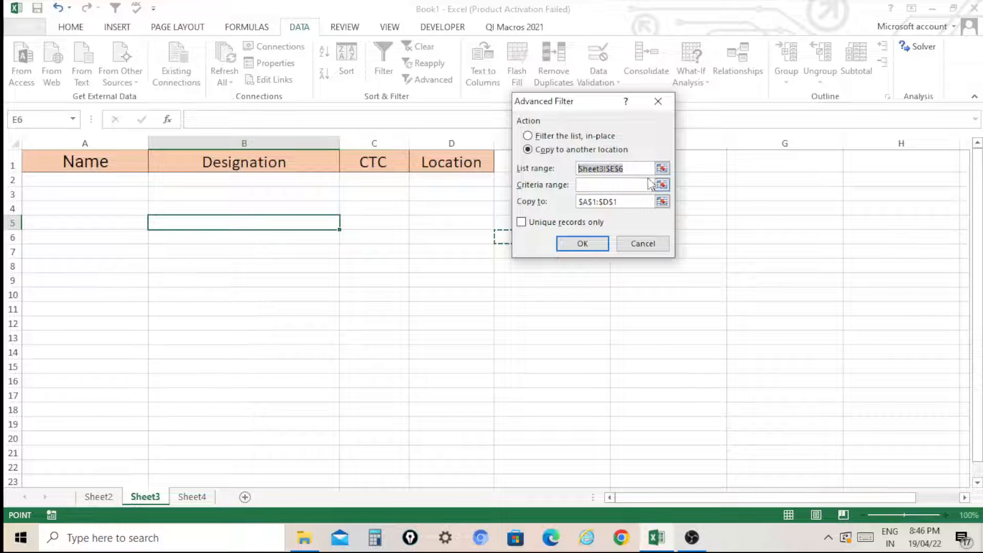
pyautogui.click(662, 170)
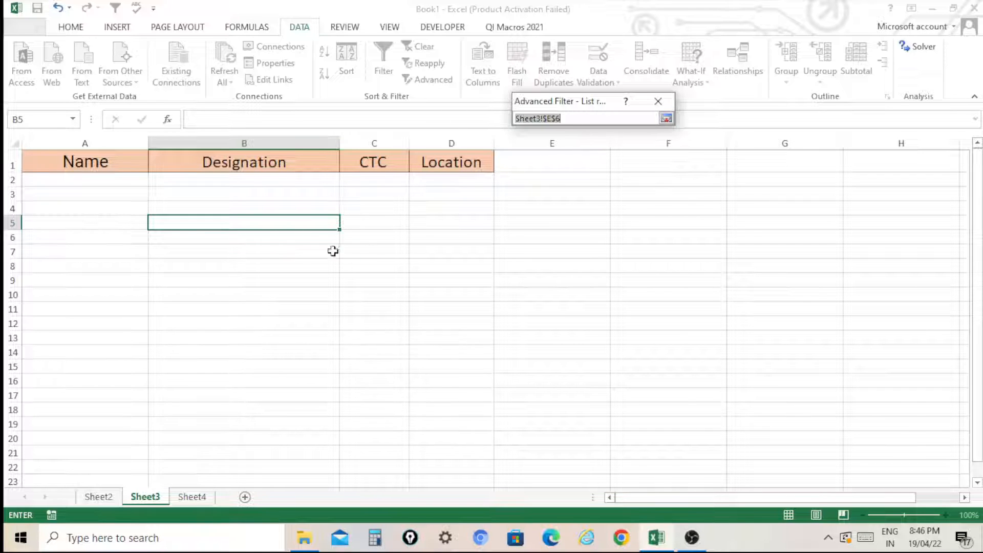
pyautogui.click(102, 496)
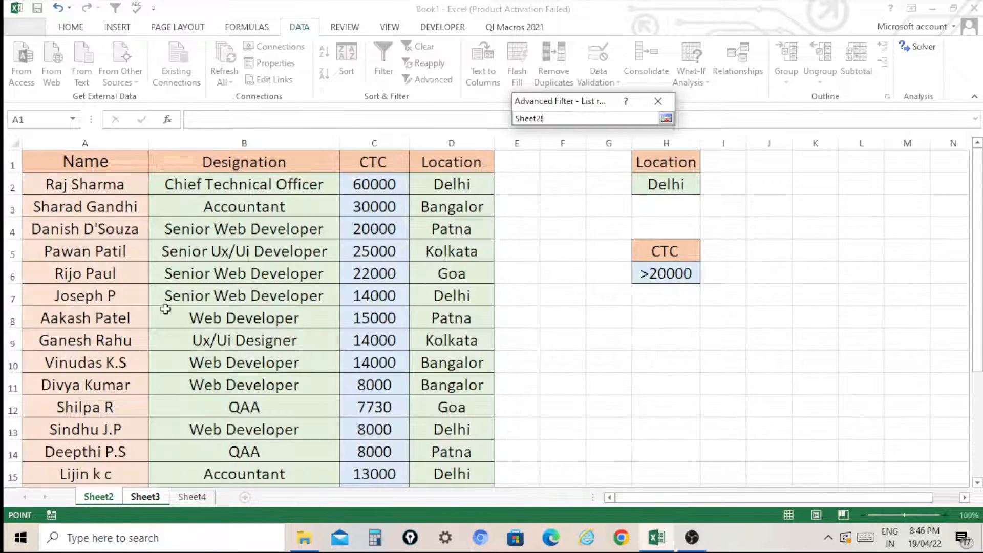
pyautogui.moveTo(97, 166); pyautogui.dragTo(444, 455)
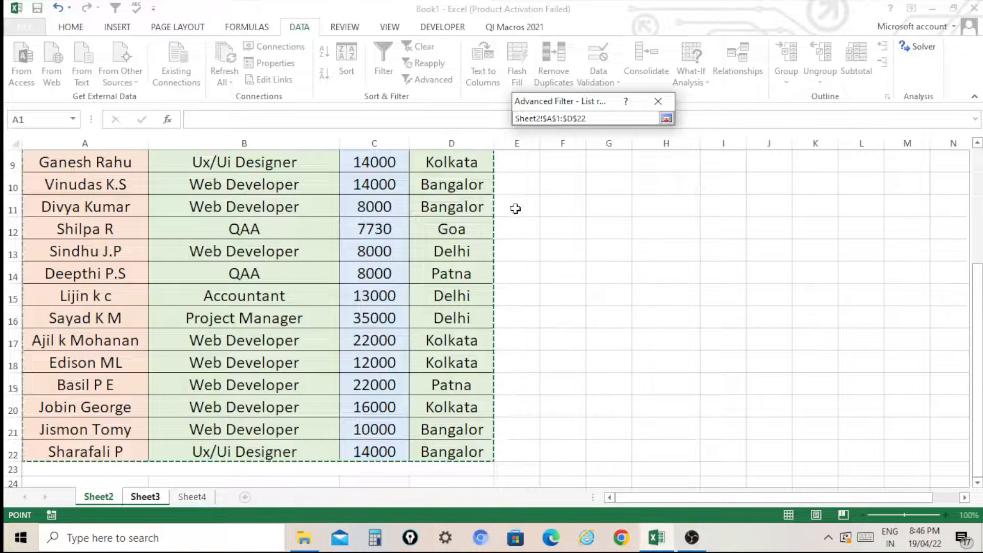
pyautogui.click(666, 118)
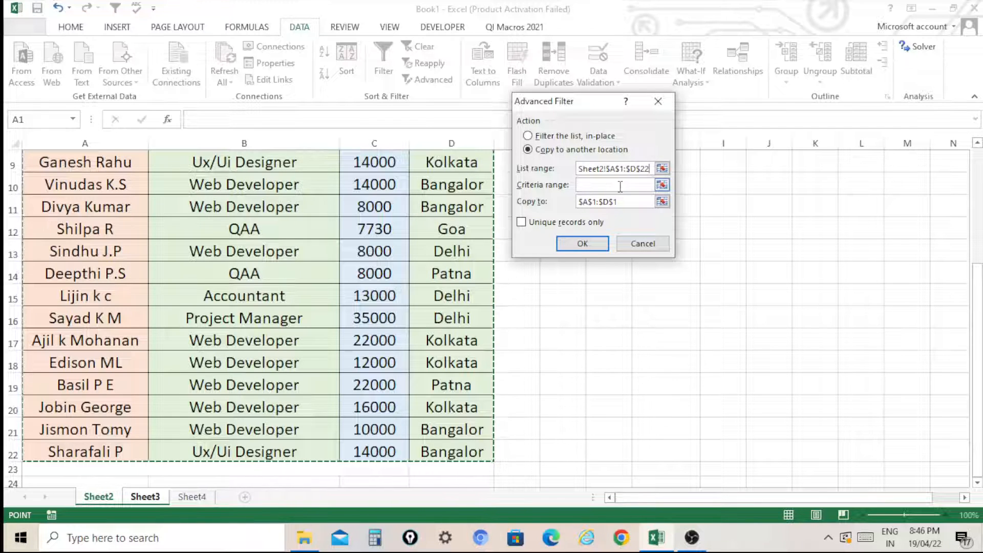
# Set the filter's criteria range to the CTC >20000 block, Sheet2!$H$5:$H$6
pyautogui.click(662, 185)
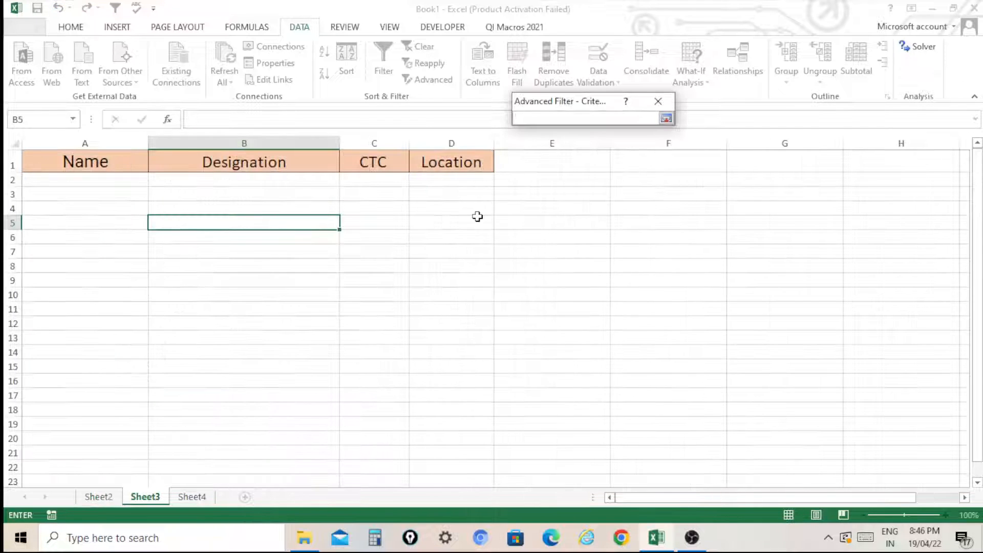
pyautogui.click(100, 496)
pyautogui.scroll(3, 421, 373)
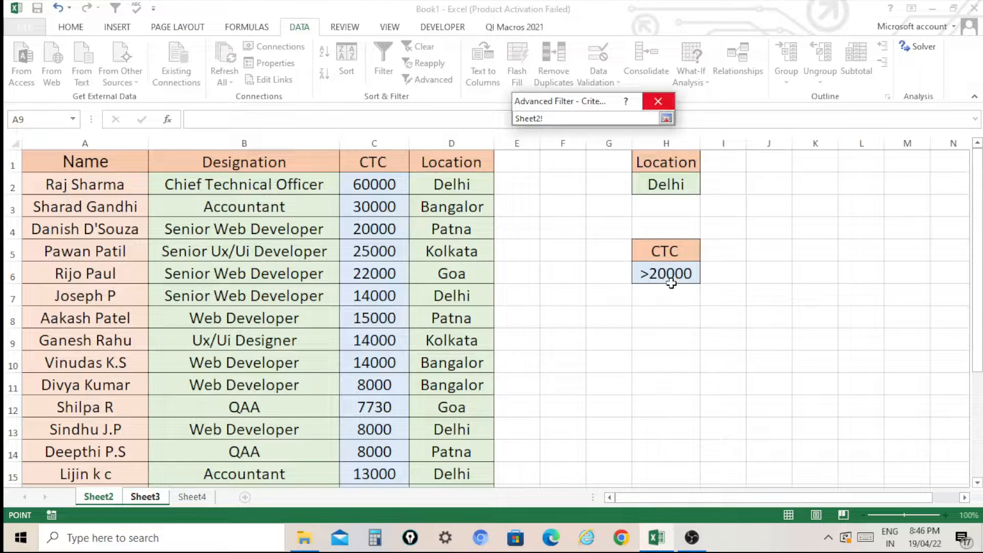
pyautogui.moveTo(686, 251); pyautogui.dragTo(683, 267)
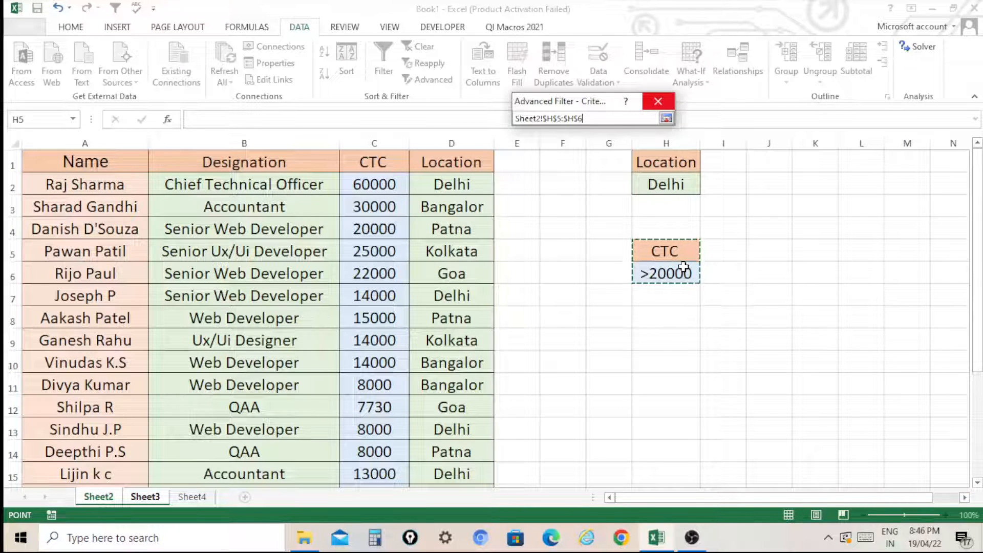
pyautogui.click(665, 118)
# Set the copy destination to the Sheet3 header row from Name to Location and run the filter
pyautogui.click(614, 201)
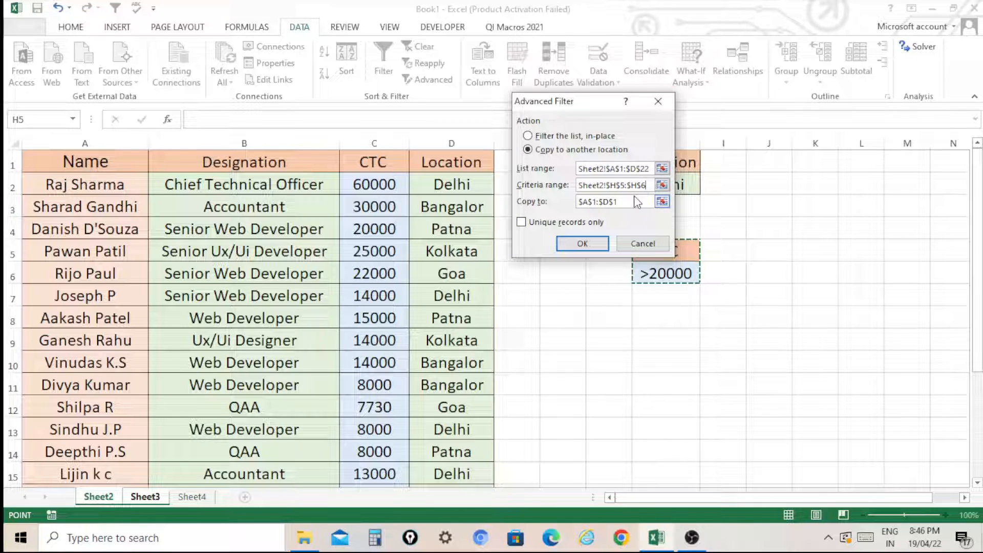
pyautogui.click(662, 202)
pyautogui.moveTo(68, 160); pyautogui.dragTo(445, 162)
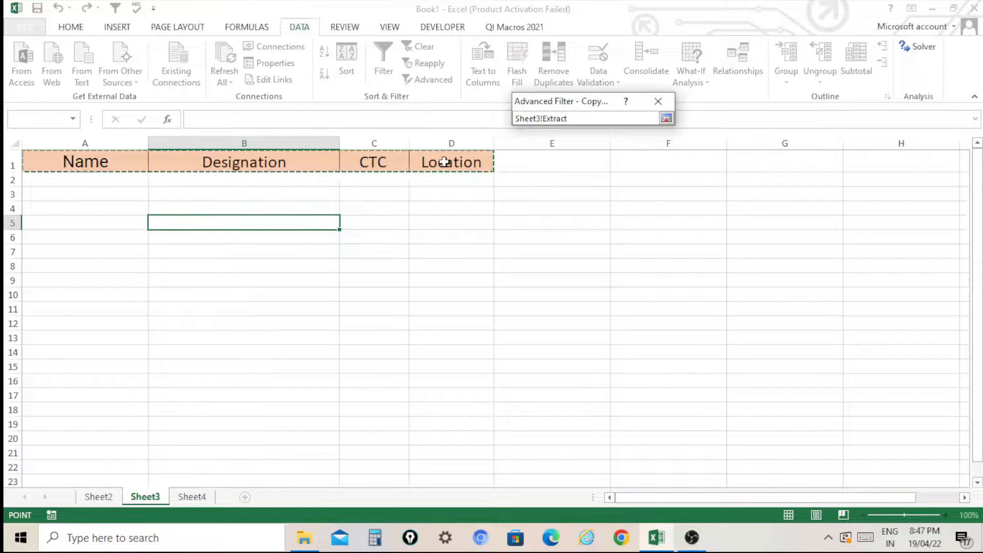
pyautogui.click(666, 118)
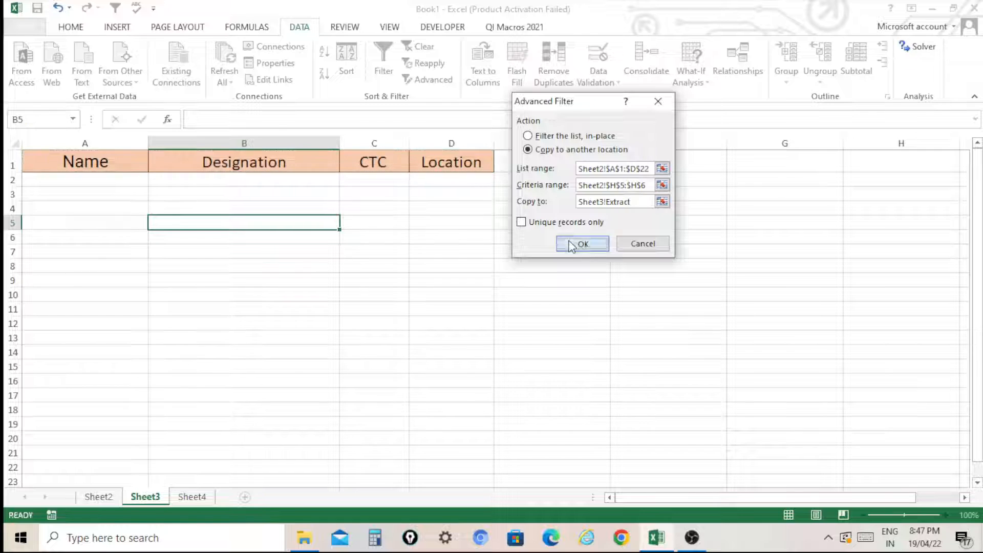
pyautogui.click(569, 243)
# Review the CTC values of the records extracted on Sheet3 against the source table on Sheet2
pyautogui.click(352, 369)
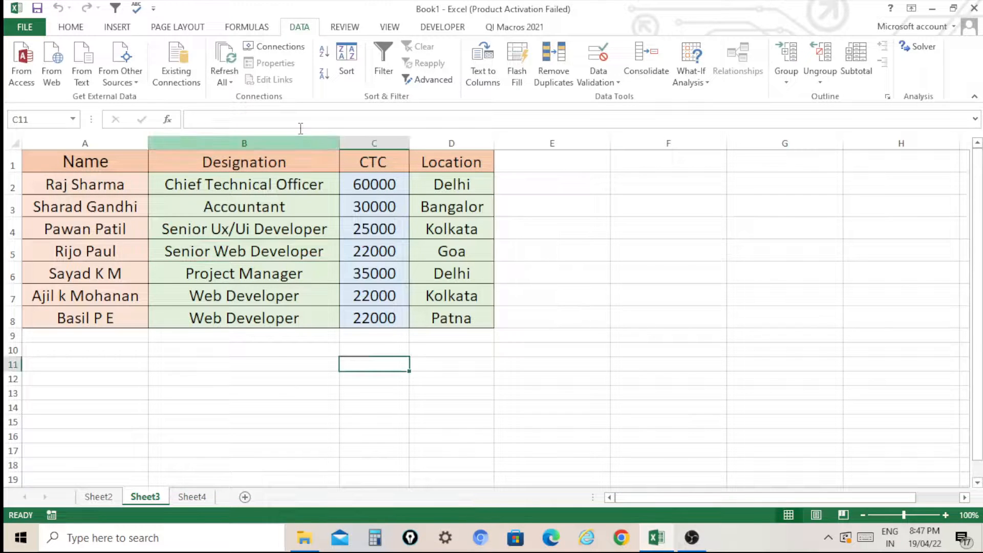
pyautogui.click(335, 350)
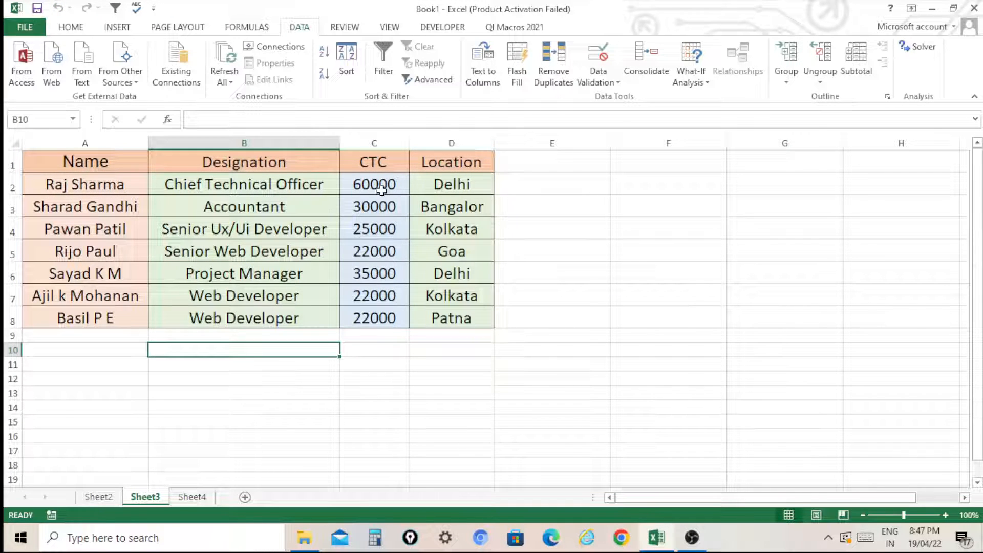
pyautogui.moveTo(382, 191); pyautogui.dragTo(364, 317)
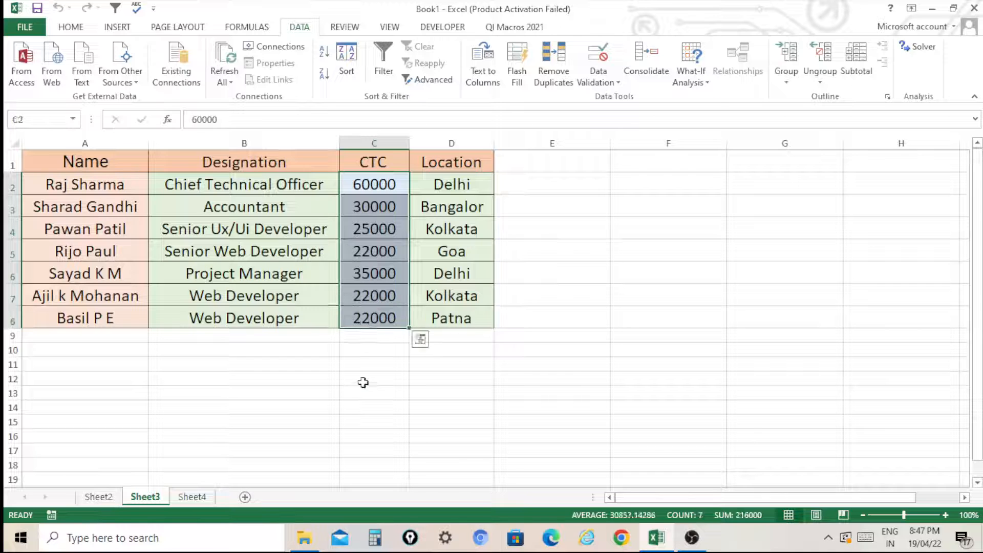
pyautogui.moveTo(364, 365); pyautogui.dragTo(366, 351)
pyautogui.click(326, 381)
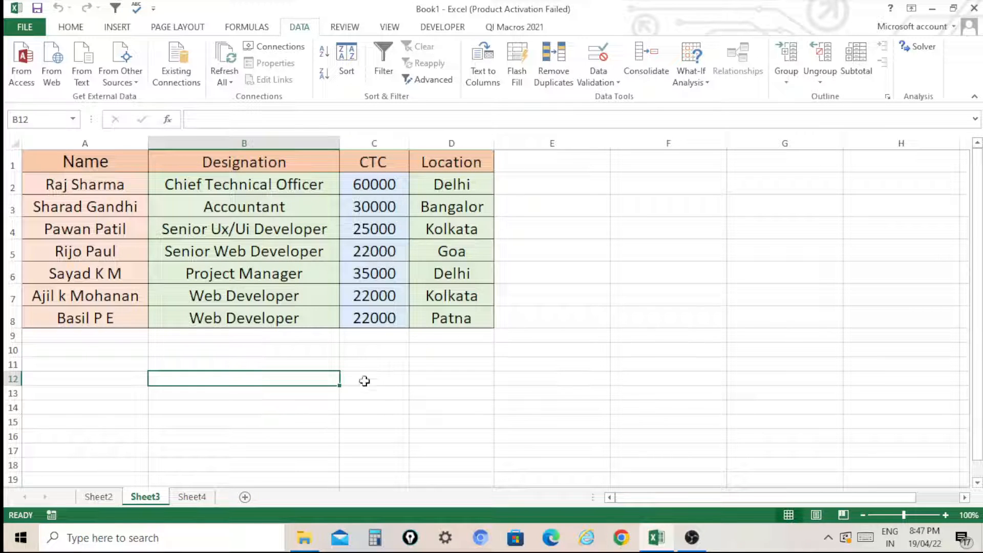
pyautogui.click(93, 496)
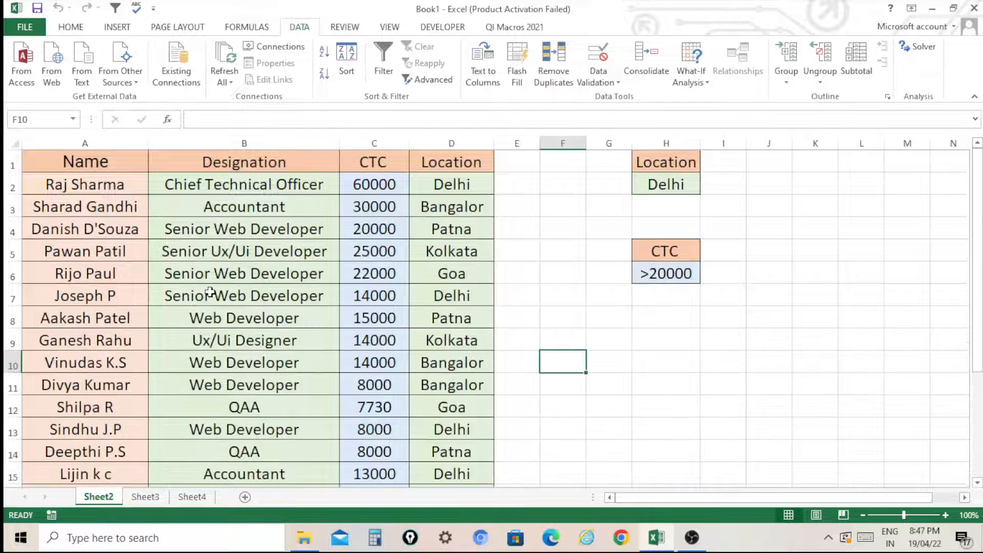
pyautogui.click(121, 230)
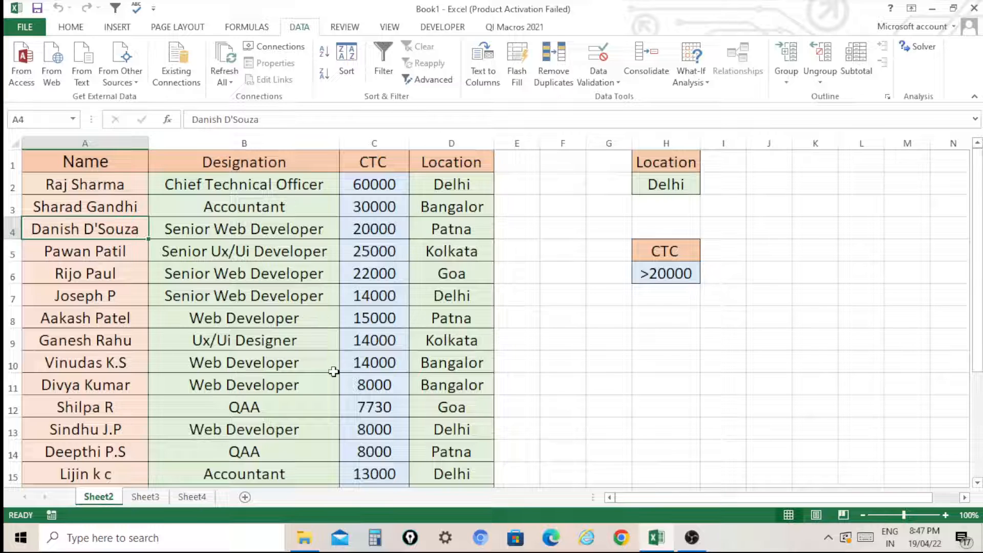
# Delete the previously extracted records in A2:D8 below the header row on Sheet3
pyautogui.click(145, 496)
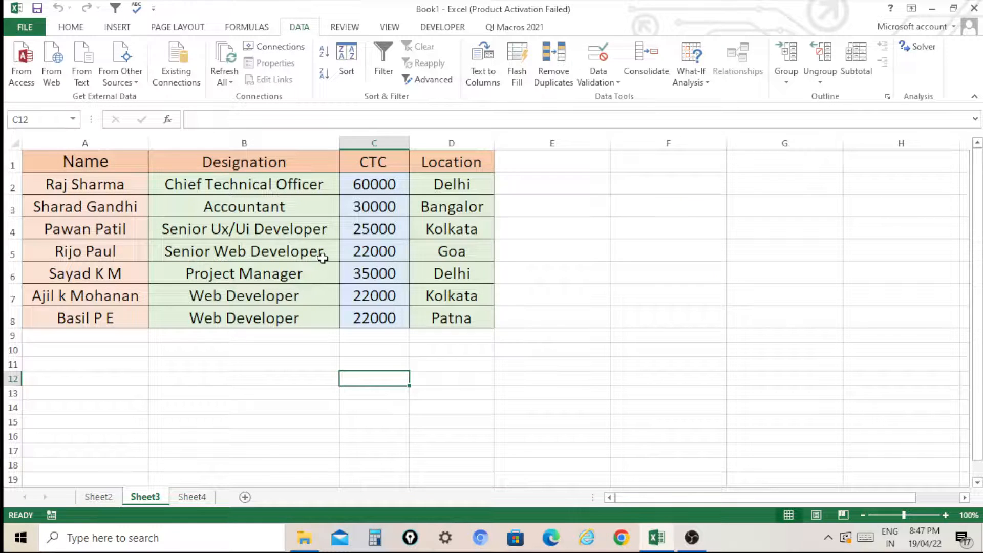
pyautogui.click(251, 399)
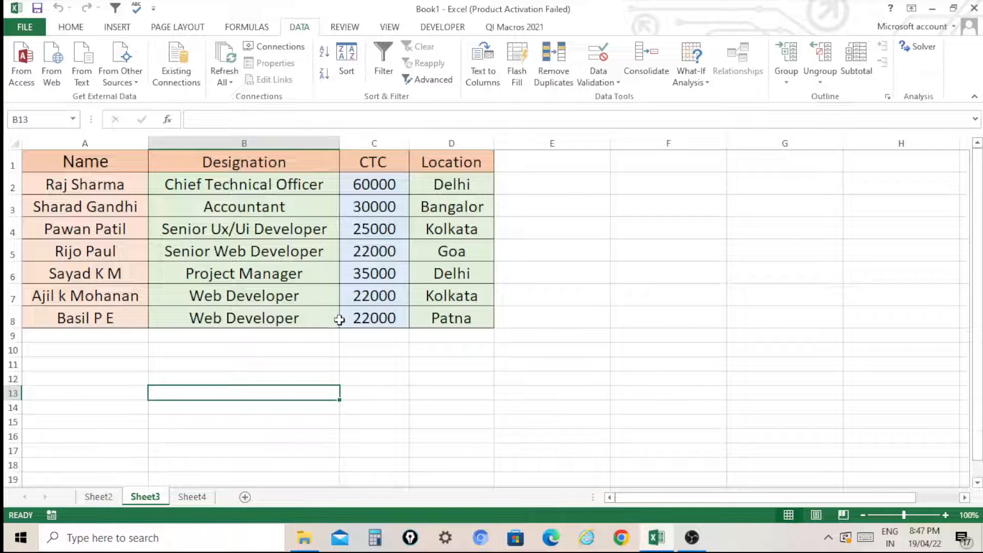
pyautogui.click(362, 423)
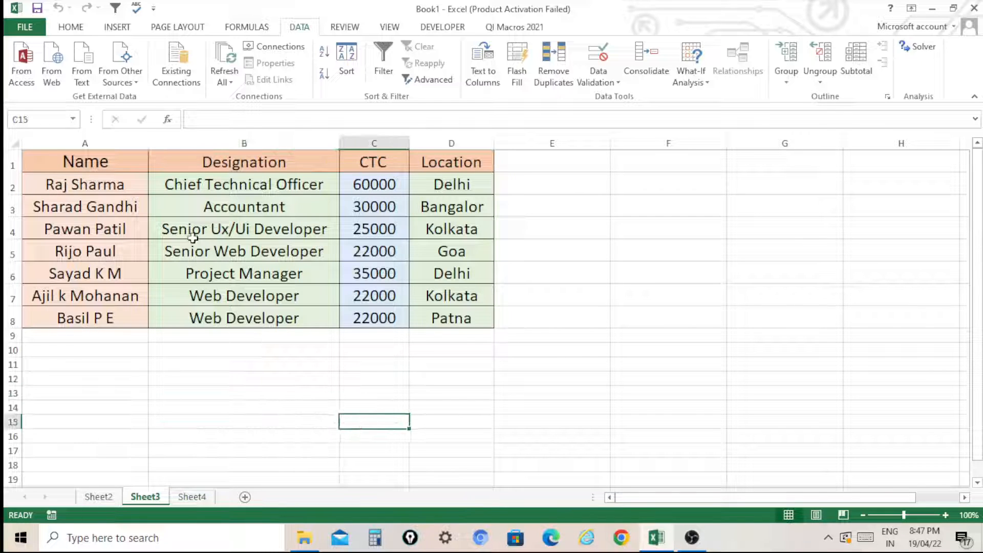
pyautogui.moveTo(77, 184); pyautogui.dragTo(491, 308)
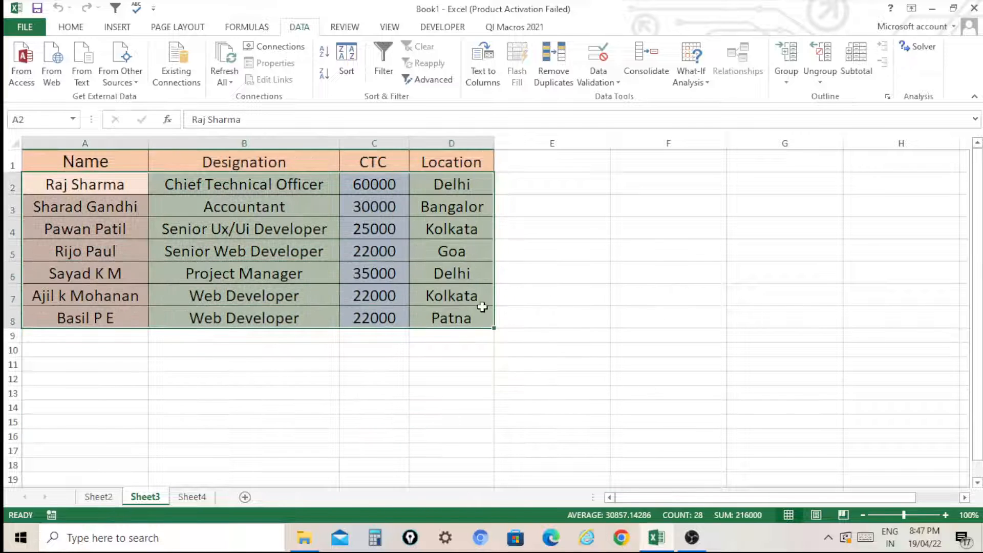
pyautogui.rightClick(403, 233)
pyautogui.click(425, 350)
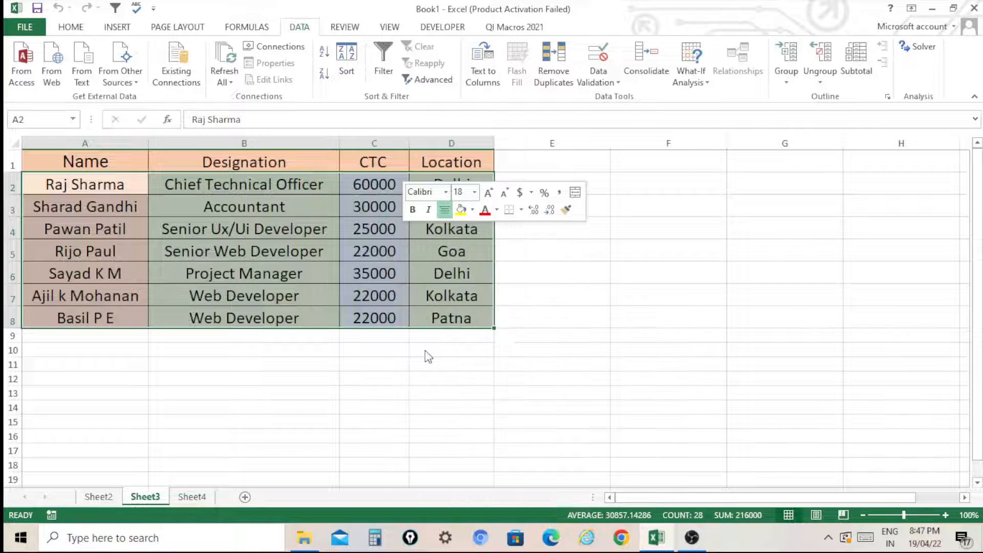
pyautogui.click(394, 388)
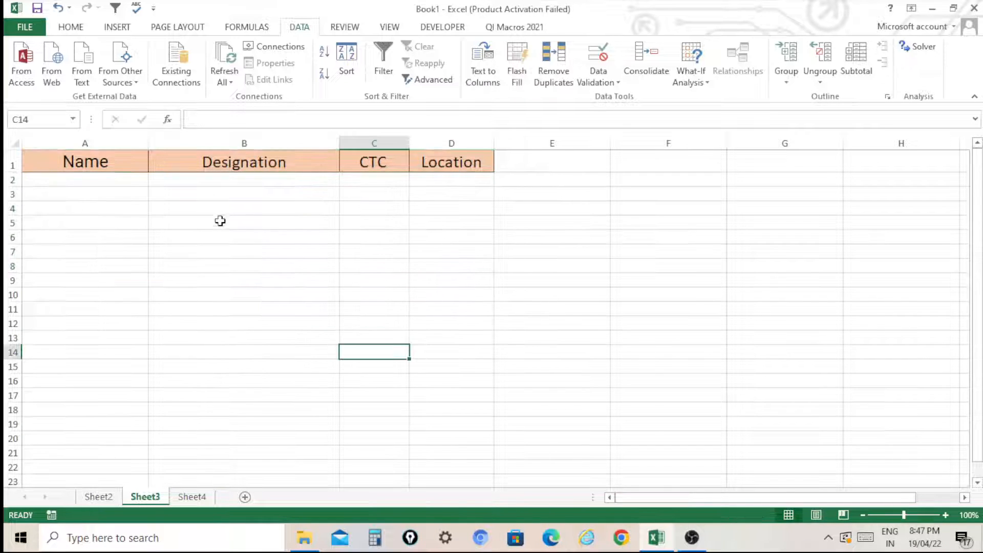
pyautogui.click(399, 177)
pyautogui.click(361, 236)
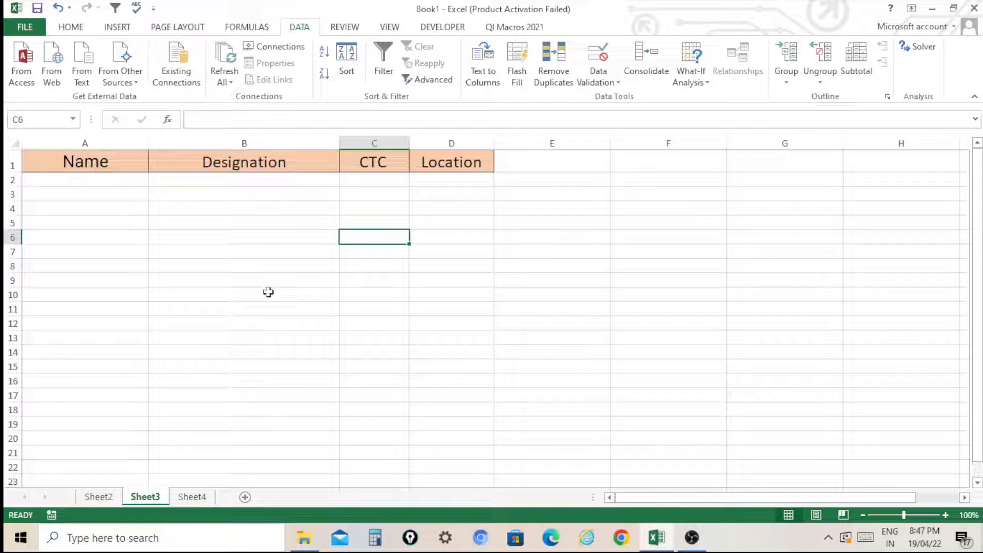
# Copy the CTC >20000 criteria block on Sheet2 to I1:I2, directly beside the Location Delhi criterion
pyautogui.click(99, 496)
pyautogui.click(577, 398)
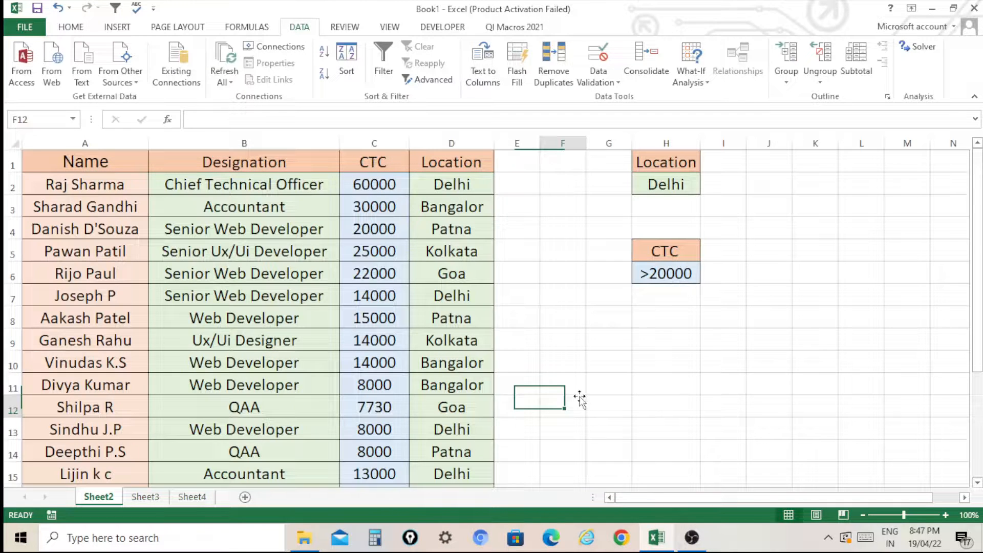
pyautogui.click(649, 170)
pyautogui.click(656, 182)
pyautogui.click(658, 248)
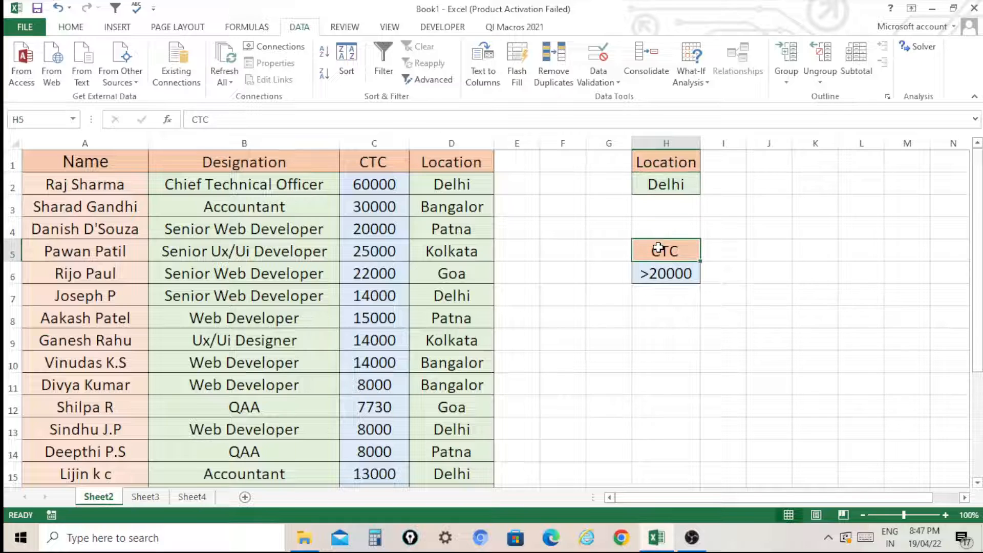
pyautogui.moveTo(684, 247); pyautogui.dragTo(669, 271)
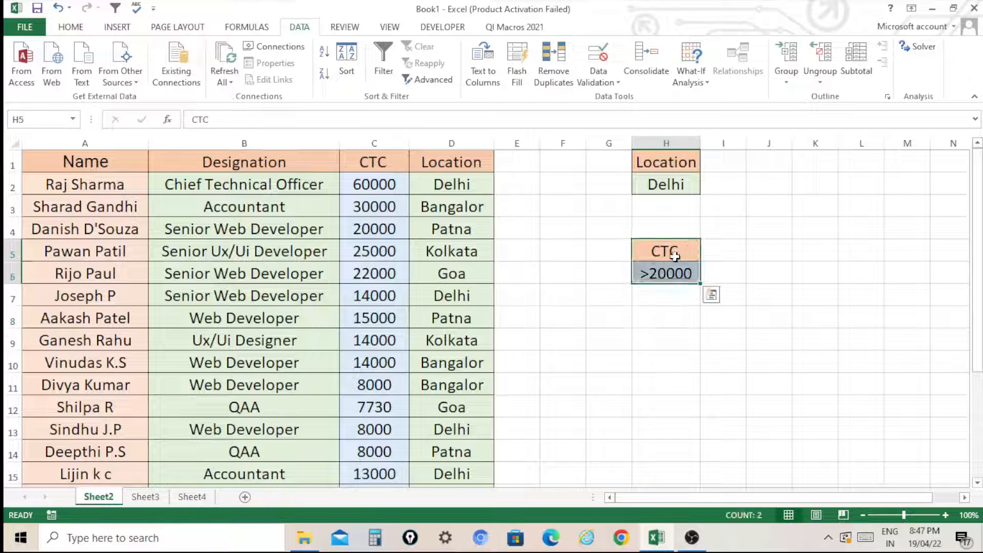
pyautogui.rightClick(674, 256)
pyautogui.click(709, 259)
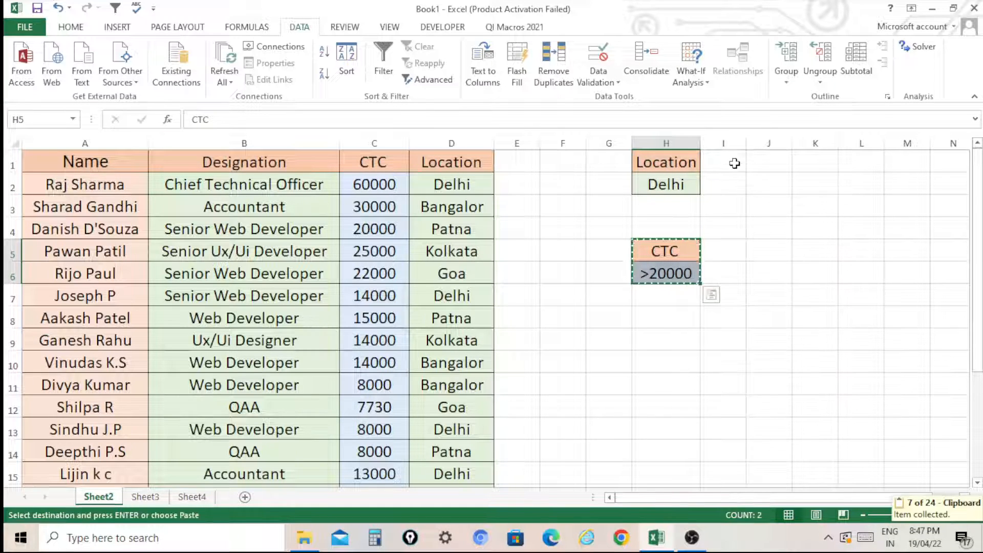
pyautogui.click(735, 162)
pyautogui.rightClick(734, 162)
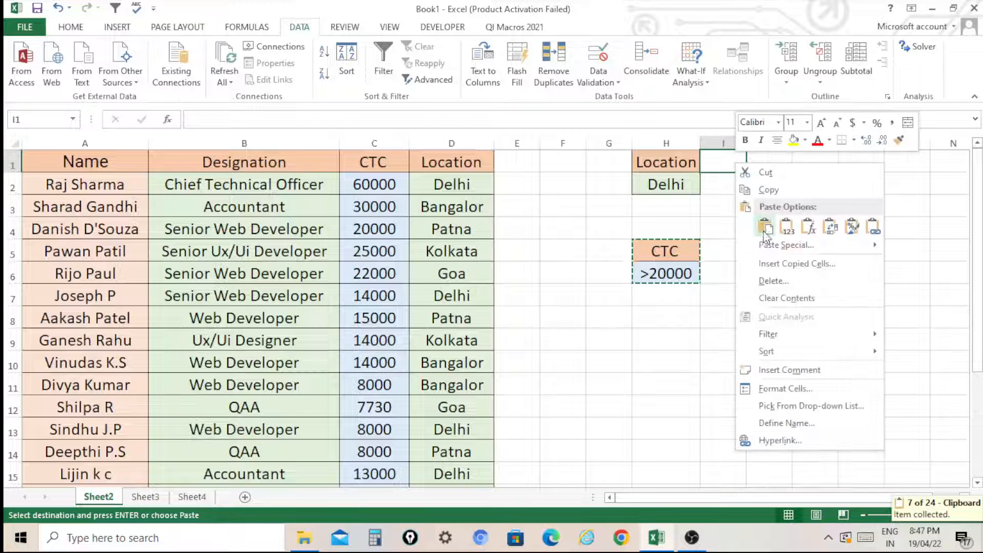
pyautogui.click(764, 226)
pyautogui.click(749, 289)
# Widen criteria columns I and H on Sheet2 and clear the copy marquee around the original CTC block
pyautogui.moveTo(746, 143); pyautogui.dragTo(781, 143)
pyautogui.click(740, 230)
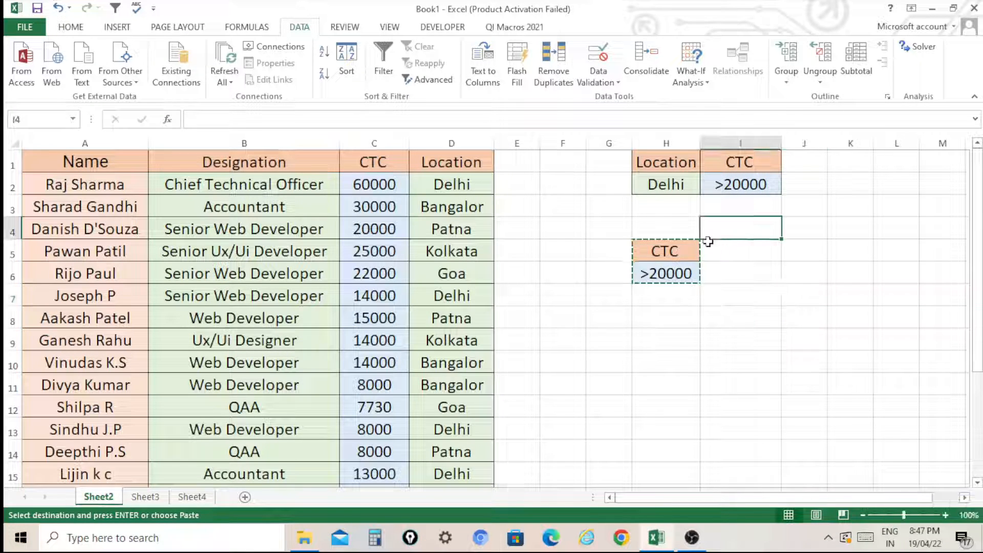
pyautogui.press('Escape')
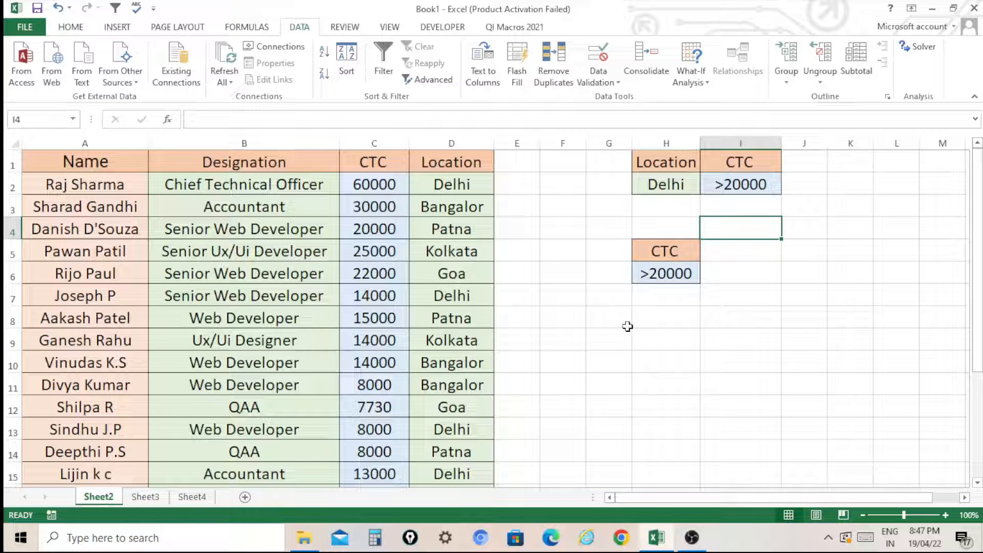
pyautogui.click(752, 185)
pyautogui.click(740, 247)
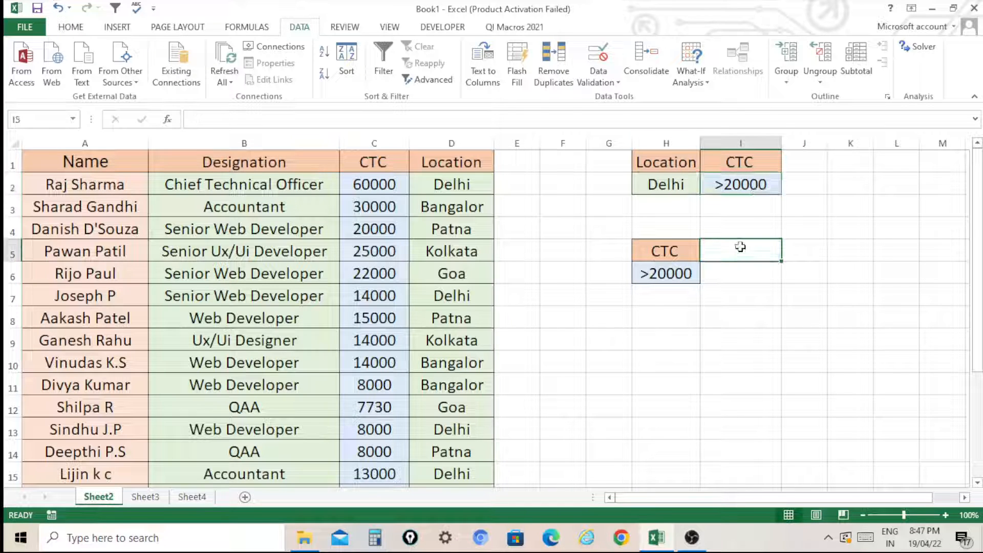
pyautogui.moveTo(700, 142); pyautogui.dragTo(717, 143)
pyautogui.click(571, 263)
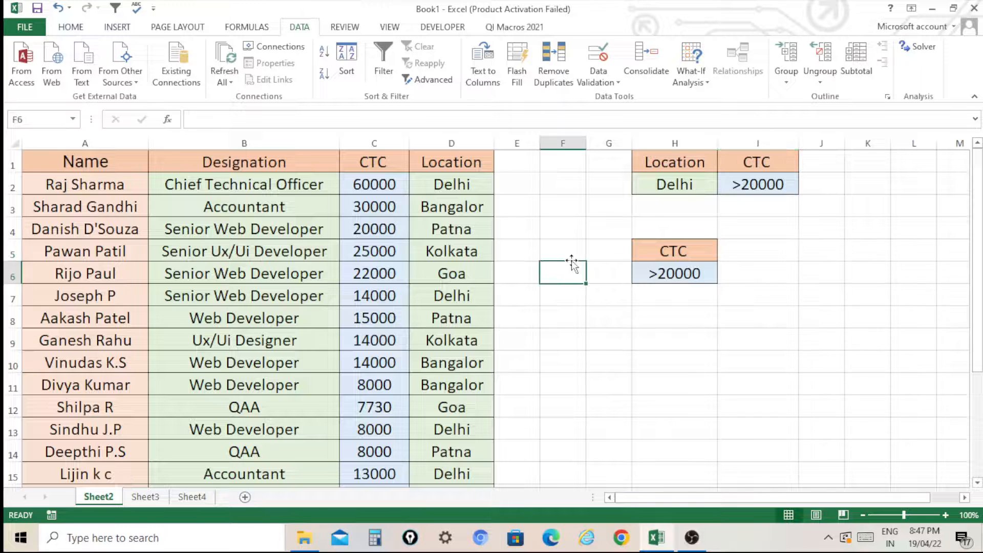
pyautogui.click(596, 359)
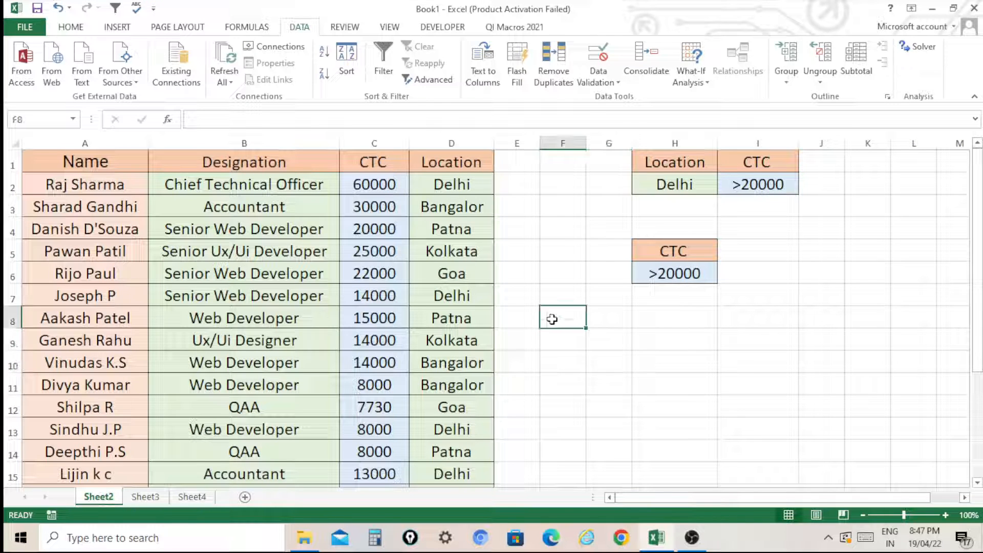
pyautogui.click(655, 358)
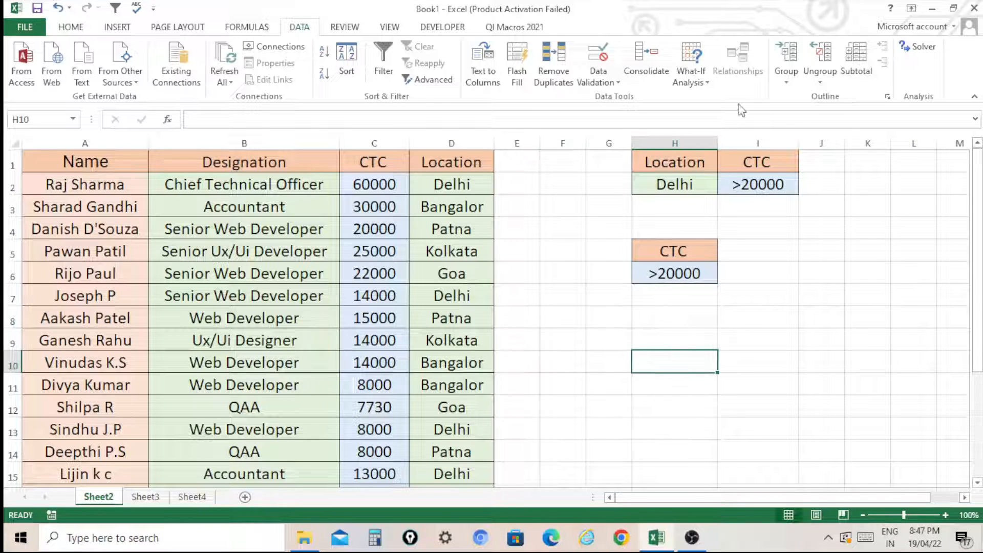
# Start an Advanced Filter from an empty cell on Sheet3, set to copy the results to another location
pyautogui.click(146, 497)
pyautogui.click(456, 338)
pyautogui.click(233, 252)
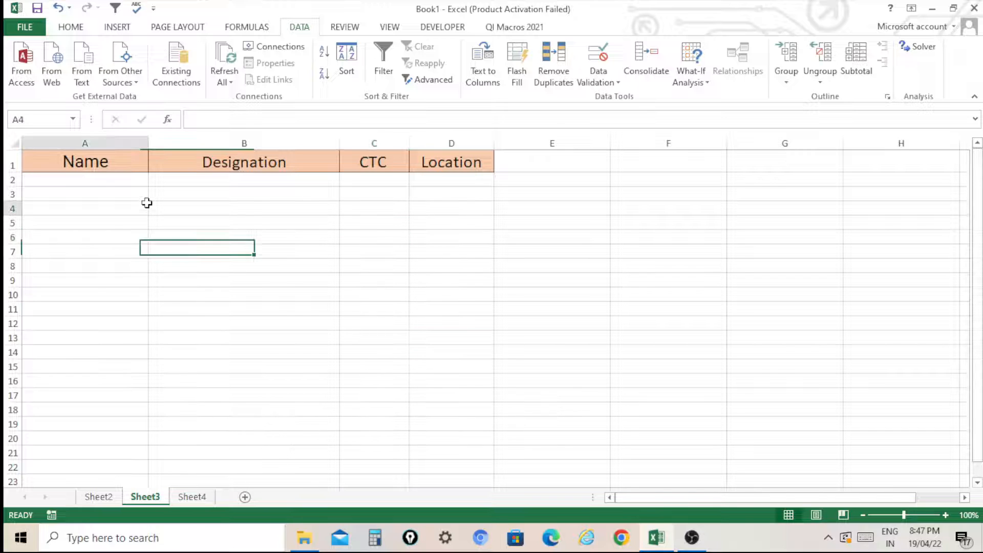
pyautogui.click(143, 208)
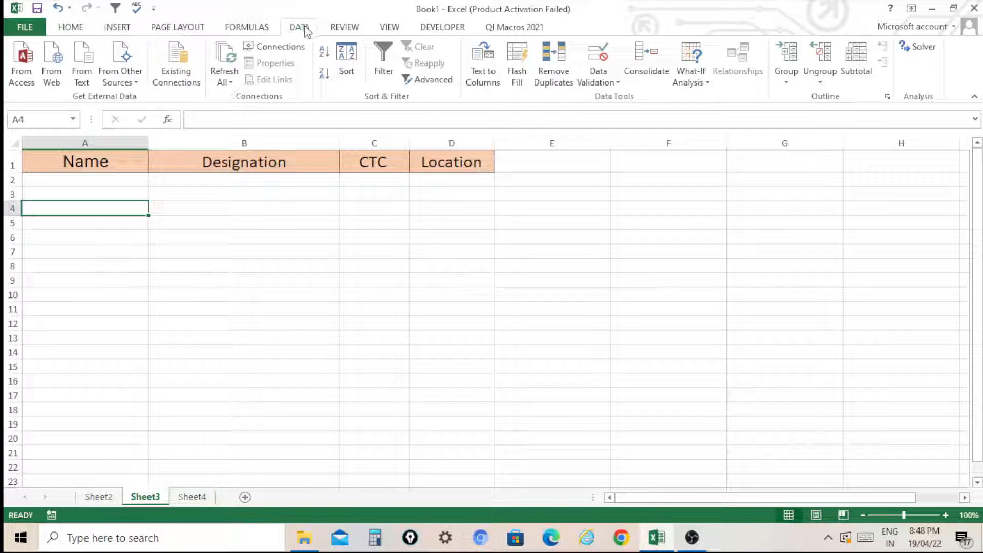
pyautogui.click(435, 81)
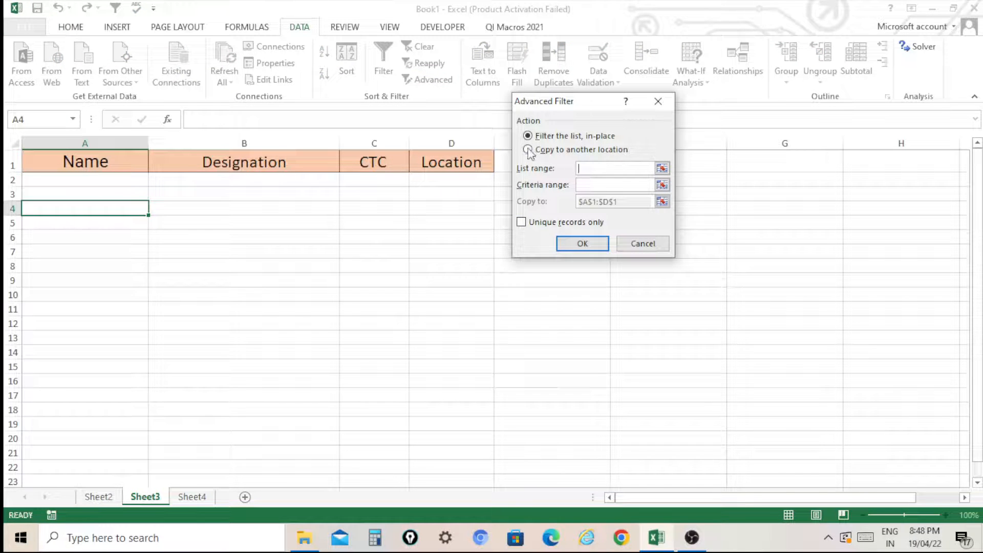
pyautogui.click(528, 150)
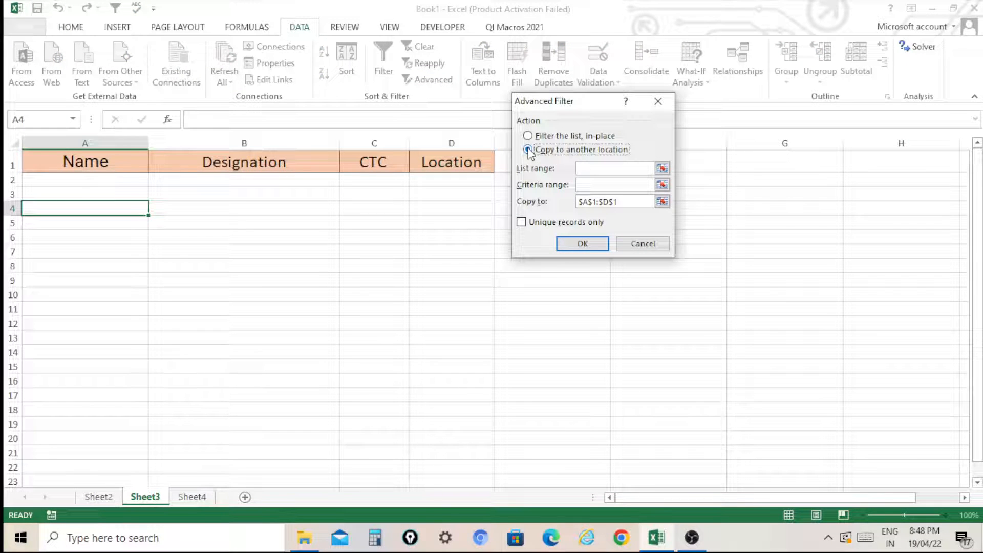
# Set the list range to the whole employee table including headers, Sheet2!$A$1:$D$22
pyautogui.click(662, 169)
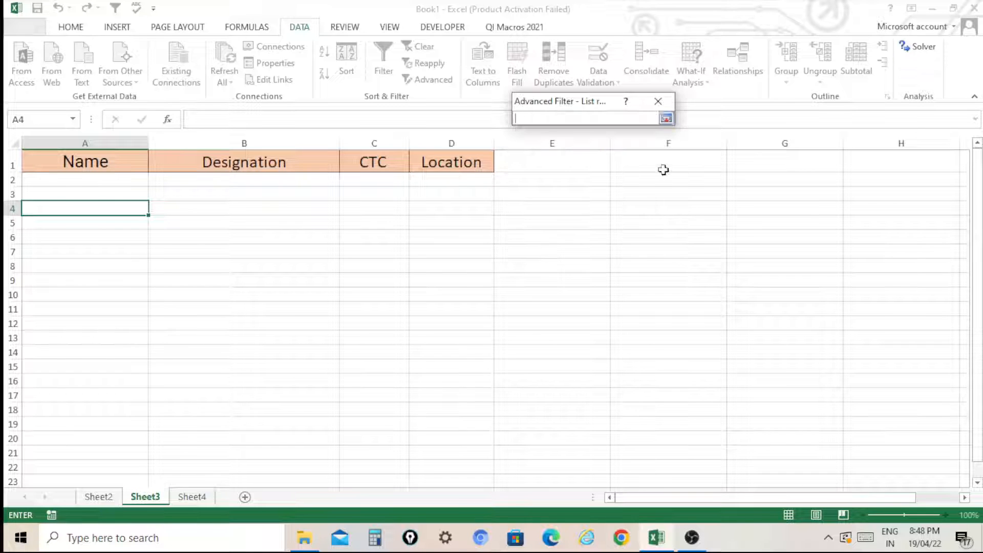
pyautogui.click(101, 498)
pyautogui.moveTo(90, 160); pyautogui.dragTo(440, 458)
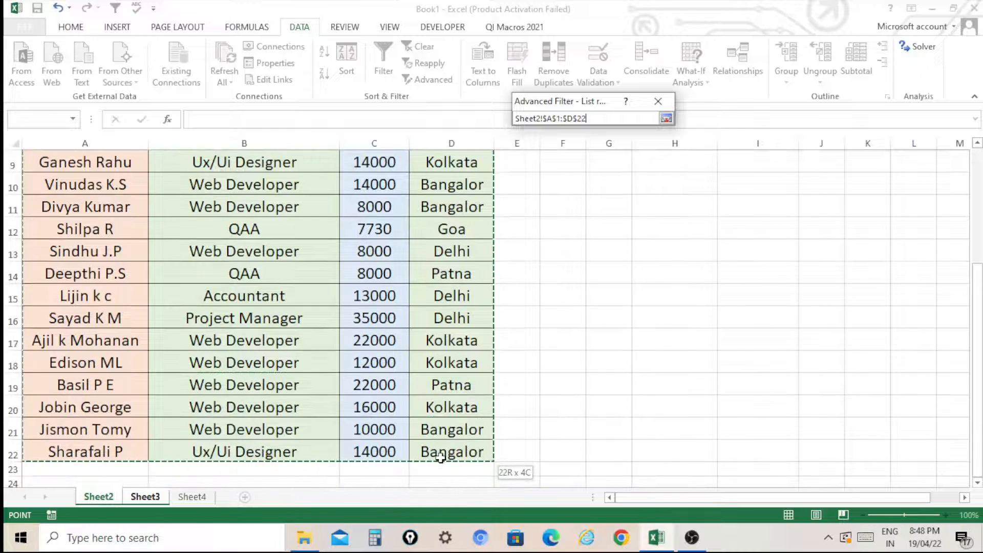
pyautogui.click(666, 118)
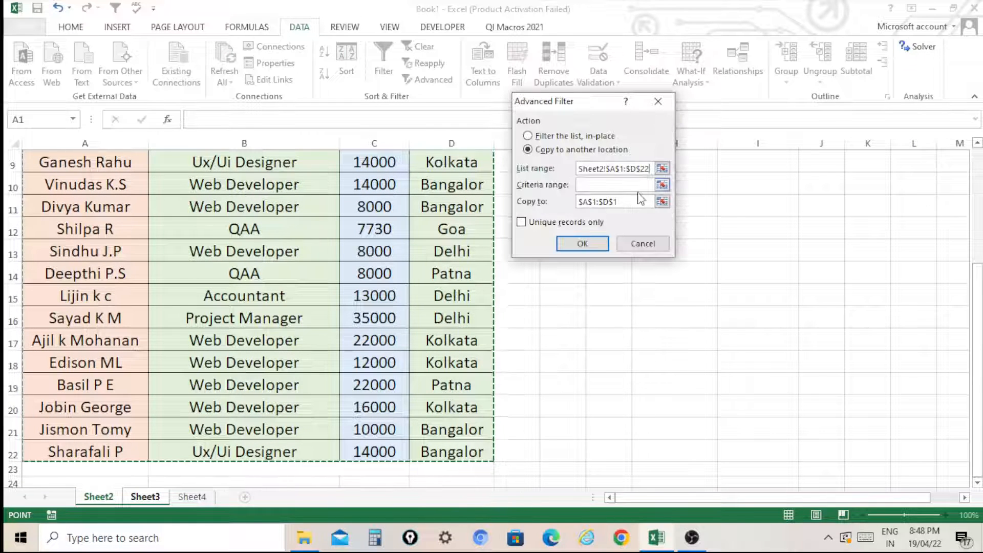
# Set the criteria range to the combined Location Delhi and CTC >20000 block, Sheet2!$H$1:$I$2
pyautogui.click(661, 185)
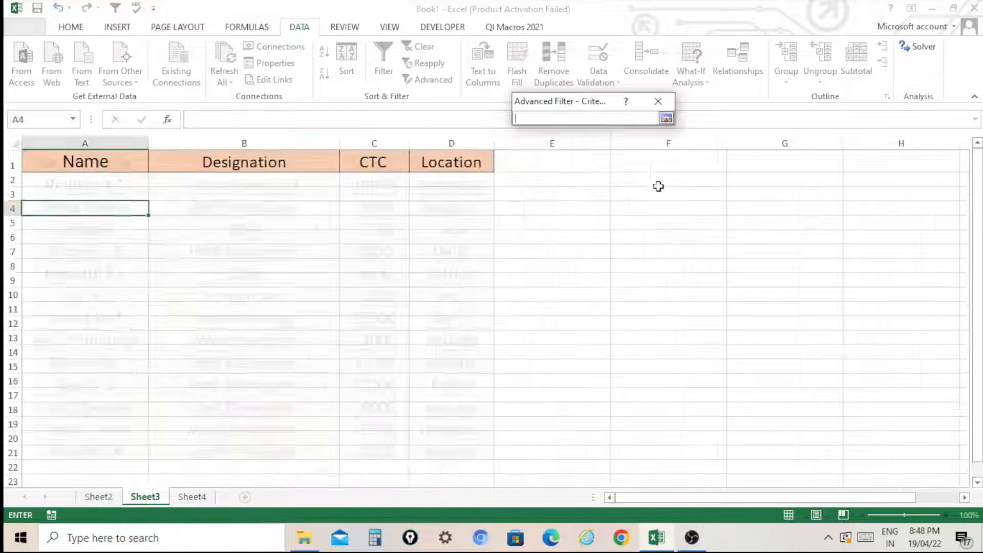
pyautogui.click(99, 496)
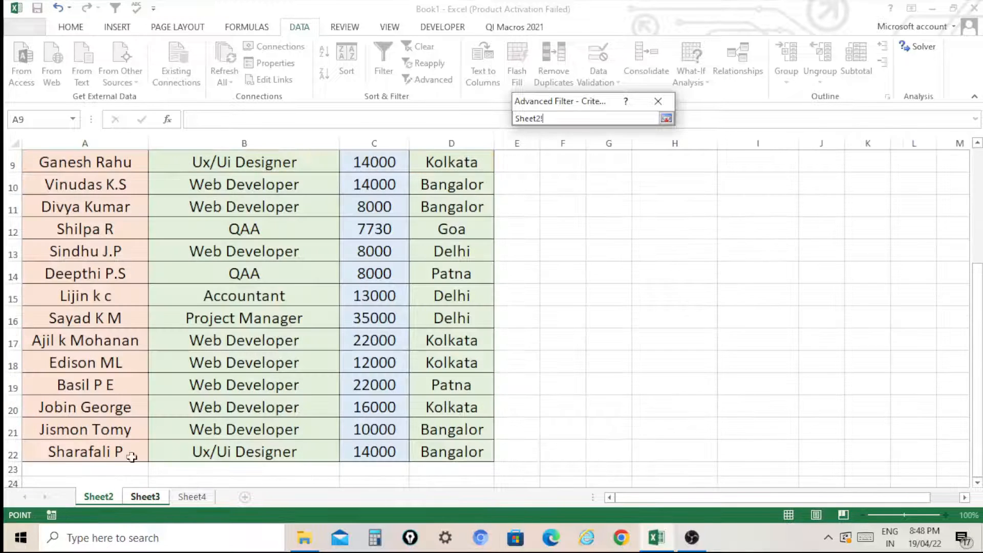
pyautogui.scroll(3, 739, 287)
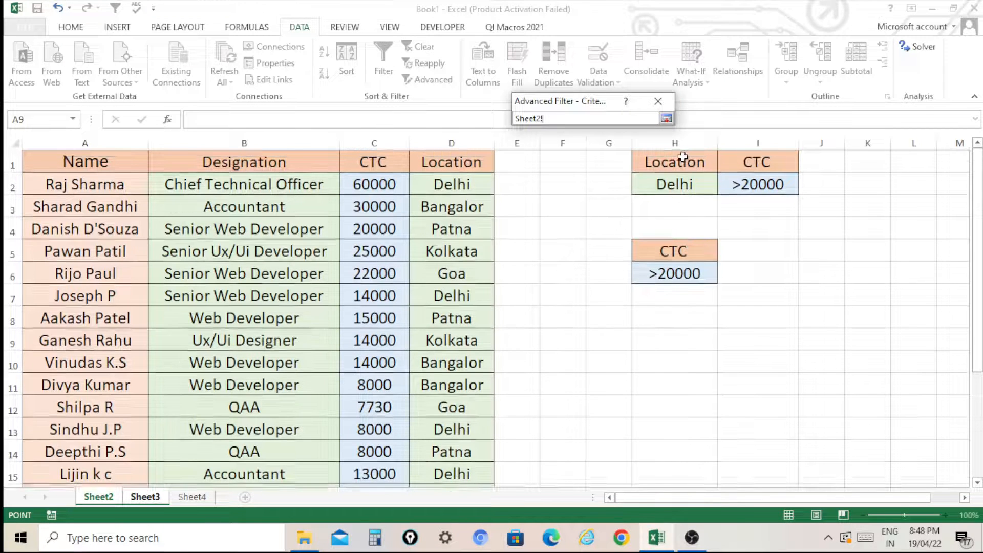
pyautogui.moveTo(683, 156); pyautogui.dragTo(753, 180)
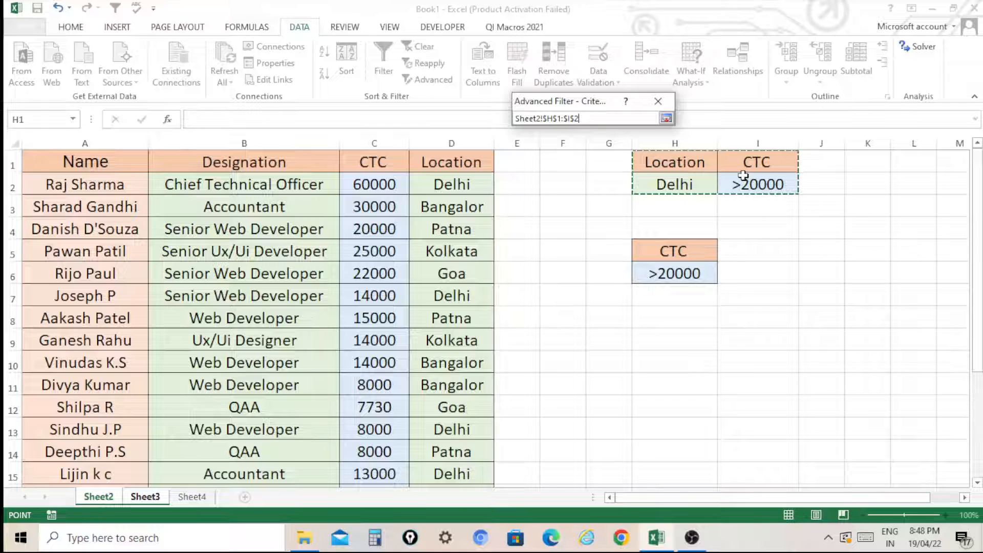
pyautogui.click(665, 118)
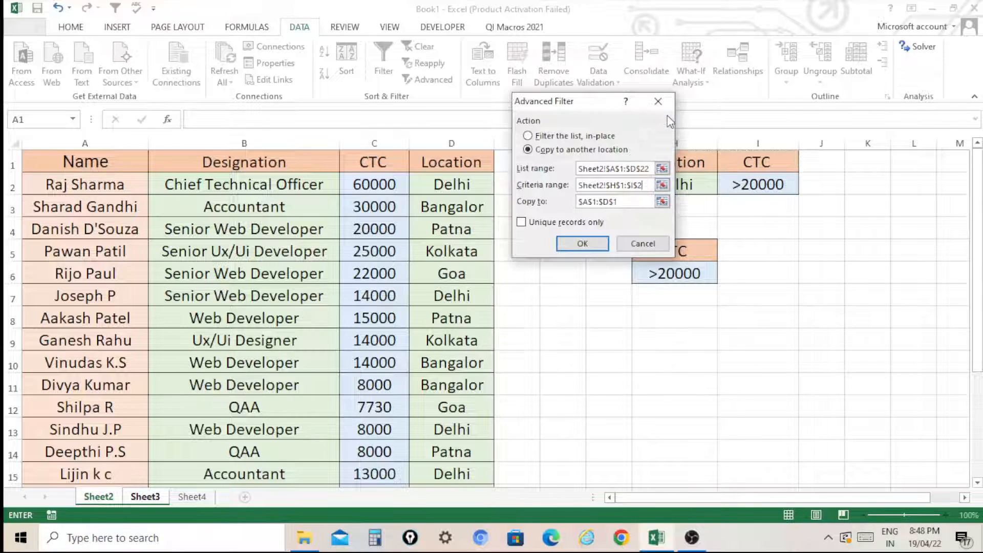
# Set the copy destination to the Sheet3 headers A1:D1 and run the combined Location and CTC filter
pyautogui.click(662, 202)
pyautogui.moveTo(80, 167); pyautogui.dragTo(424, 162)
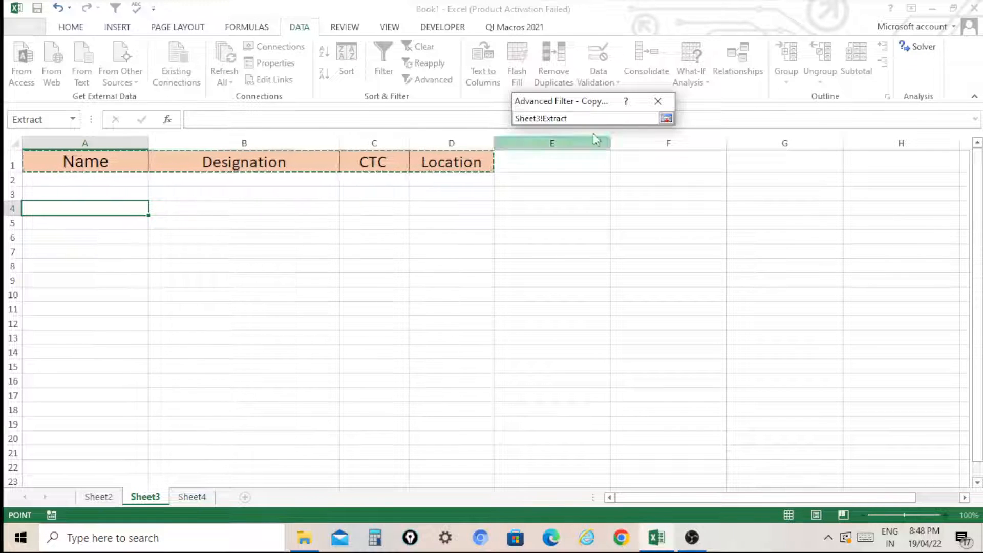
pyautogui.click(665, 119)
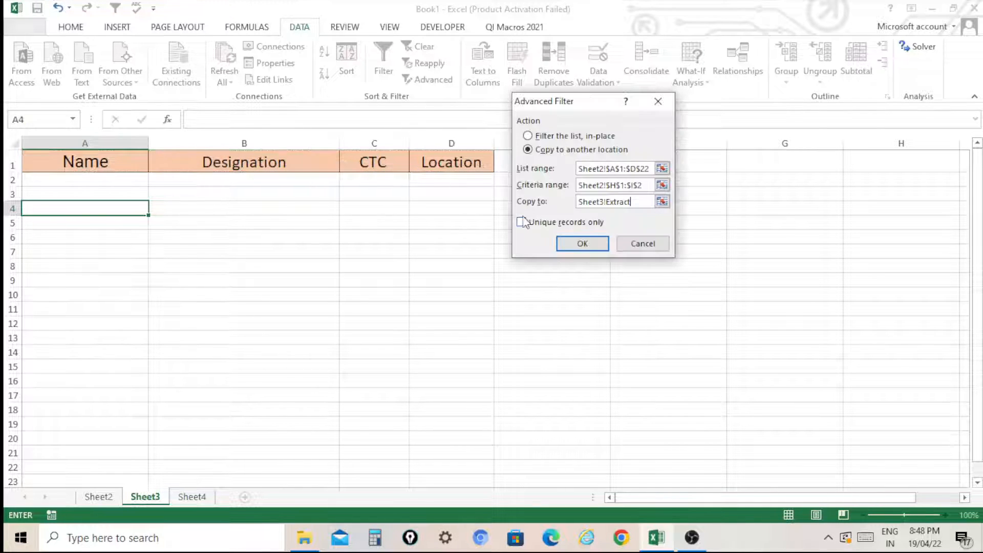
pyautogui.click(582, 244)
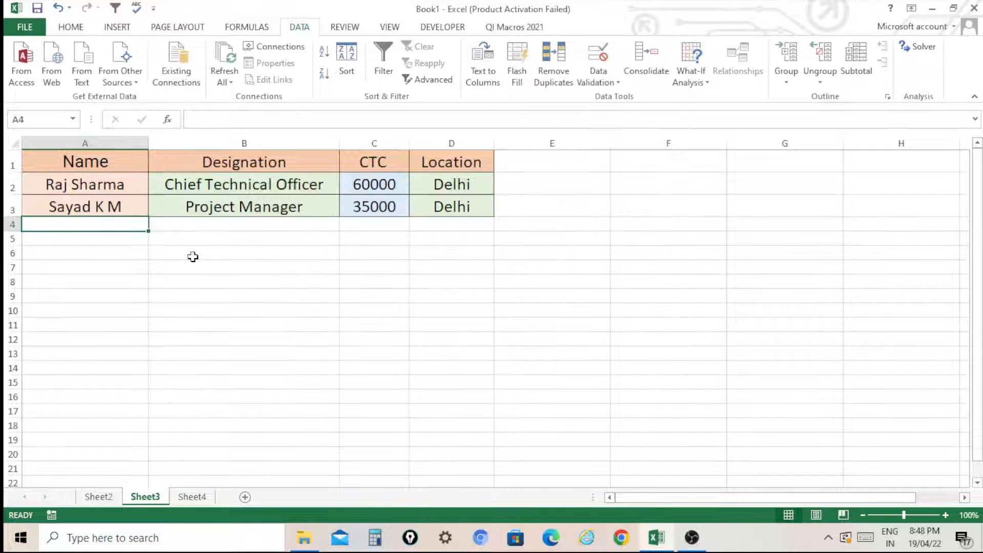
pyautogui.click(252, 294)
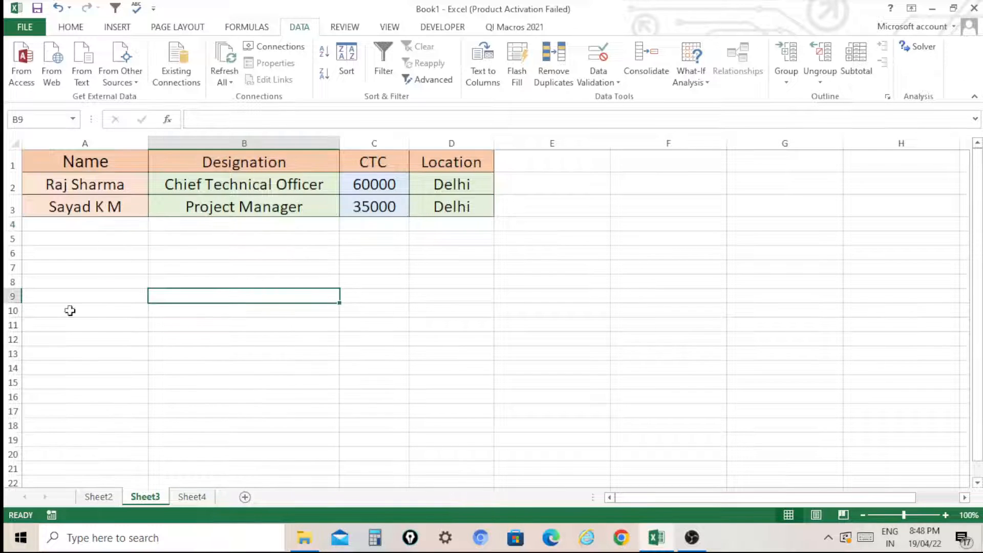
pyautogui.click(468, 282)
pyautogui.click(377, 251)
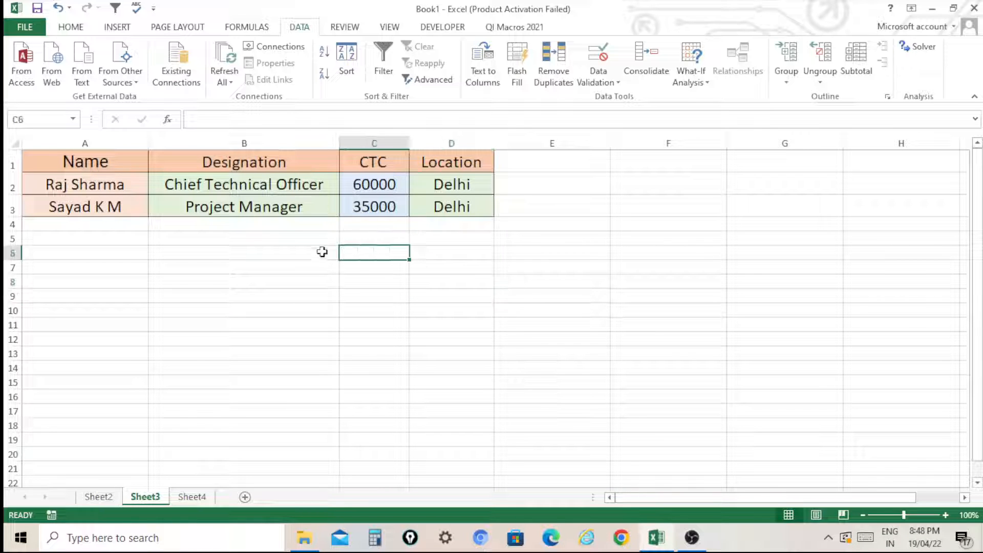
# Check the CTC and Location values of the extracted records on Sheet3 against the Sheet2 employee table and criteria
pyautogui.click(461, 187)
pyautogui.click(458, 209)
pyautogui.moveTo(379, 310); pyautogui.dragTo(451, 310)
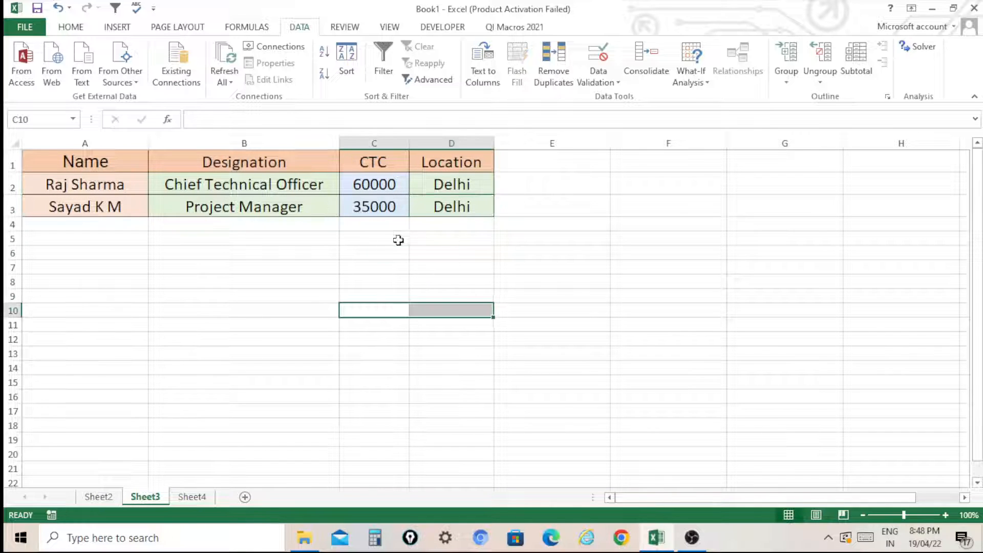
pyautogui.moveTo(387, 184); pyautogui.dragTo(384, 204)
pyautogui.click(404, 264)
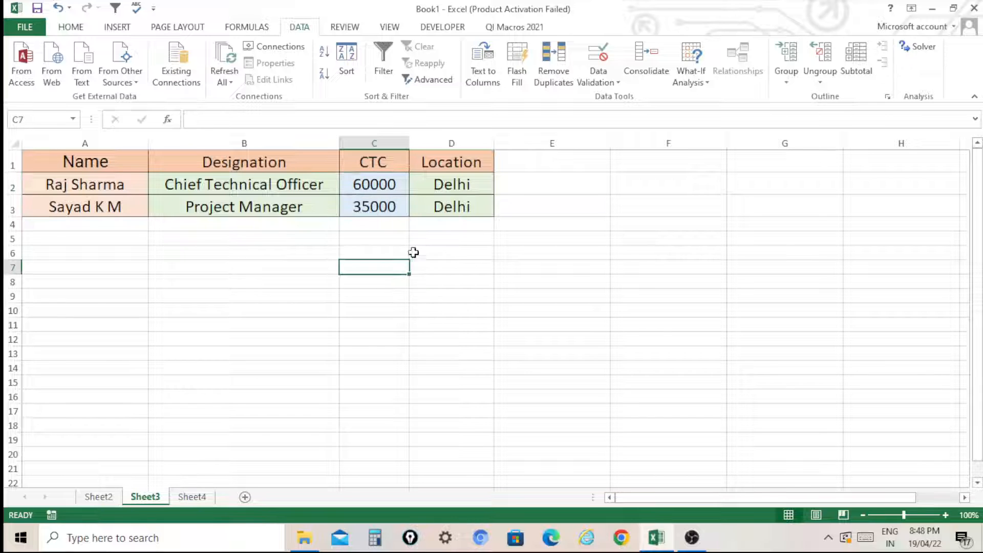
pyautogui.click(99, 496)
pyautogui.click(752, 200)
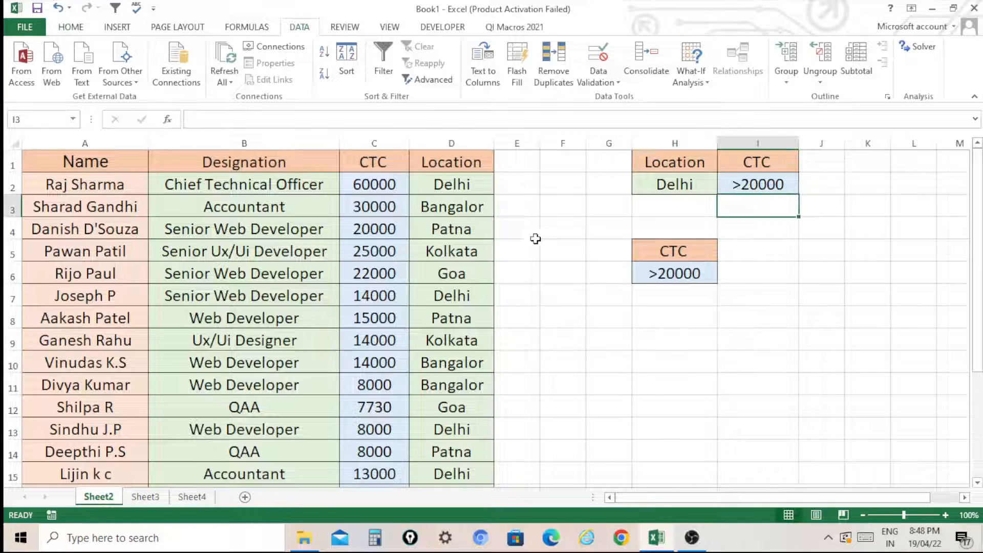
pyautogui.click(532, 237)
pyautogui.scroll(-3, 142, 285)
pyautogui.scroll(3, 142, 286)
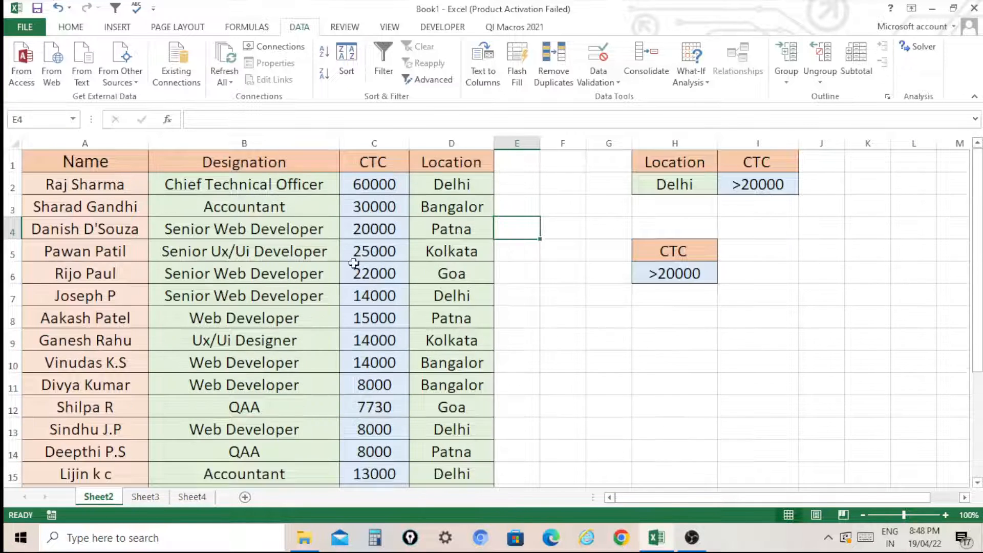
pyautogui.click(543, 312)
pyautogui.click(144, 496)
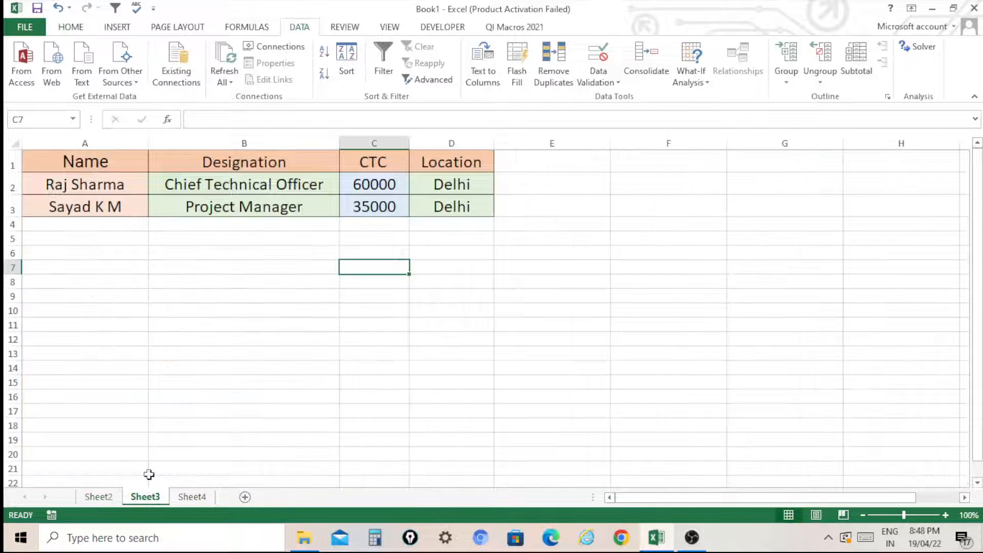
pyautogui.click(451, 297)
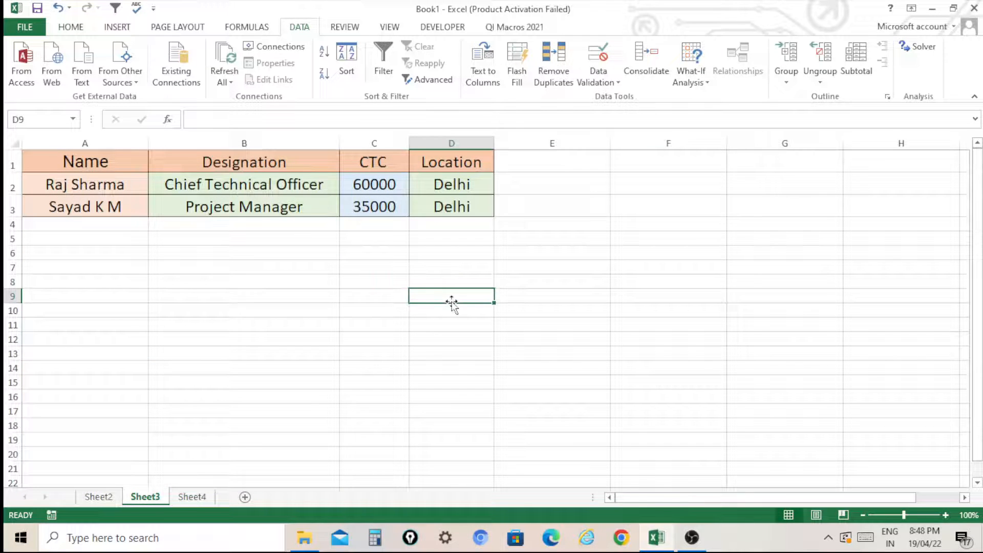
pyautogui.click(271, 293)
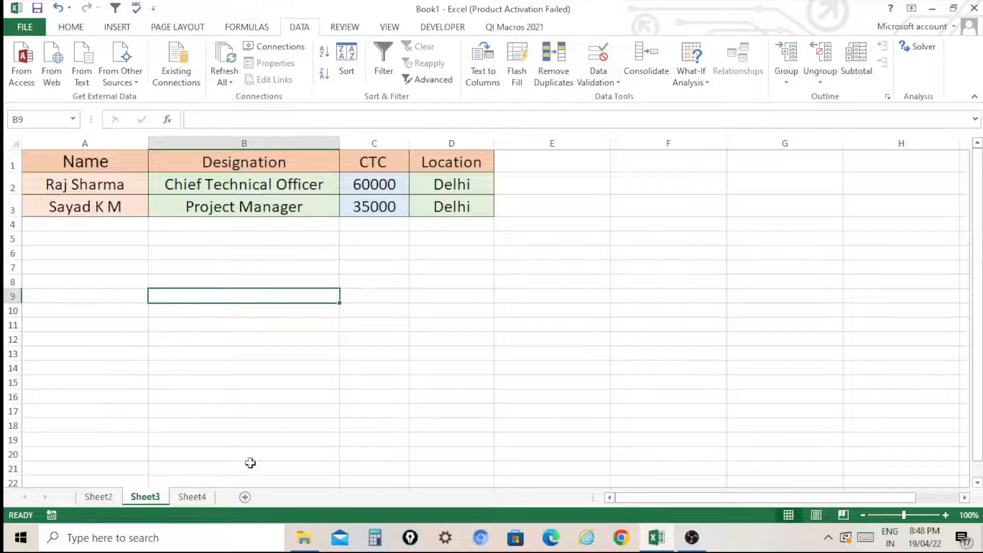
# Compare Sheet3 with the Sheet2 employee table and examine the table's Name and Location columns
pyautogui.click(98, 497)
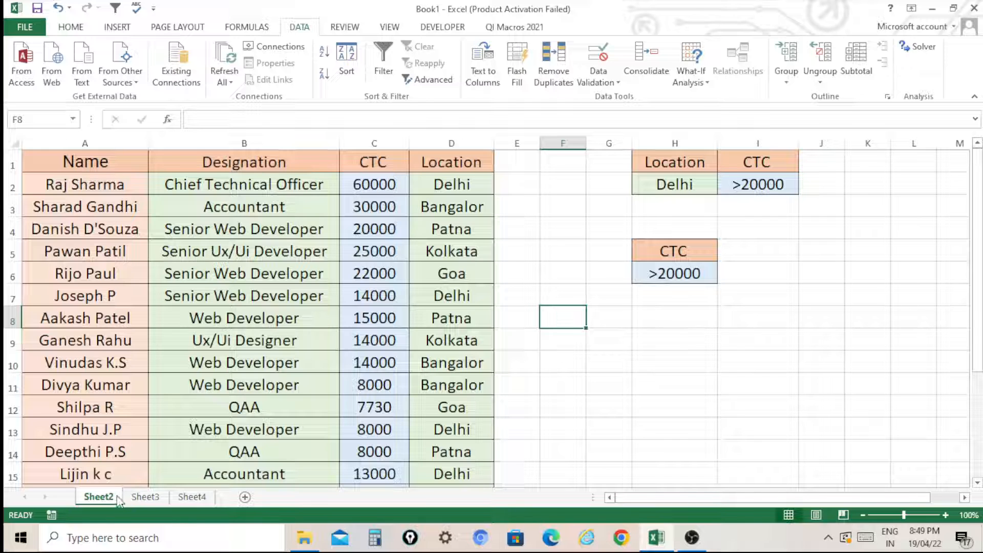
pyautogui.click(146, 498)
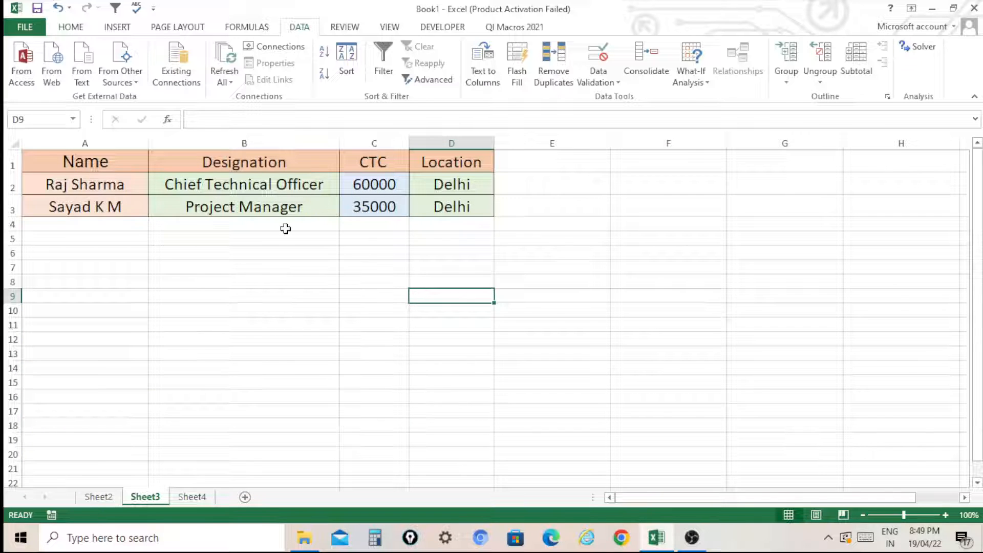
pyautogui.click(522, 257)
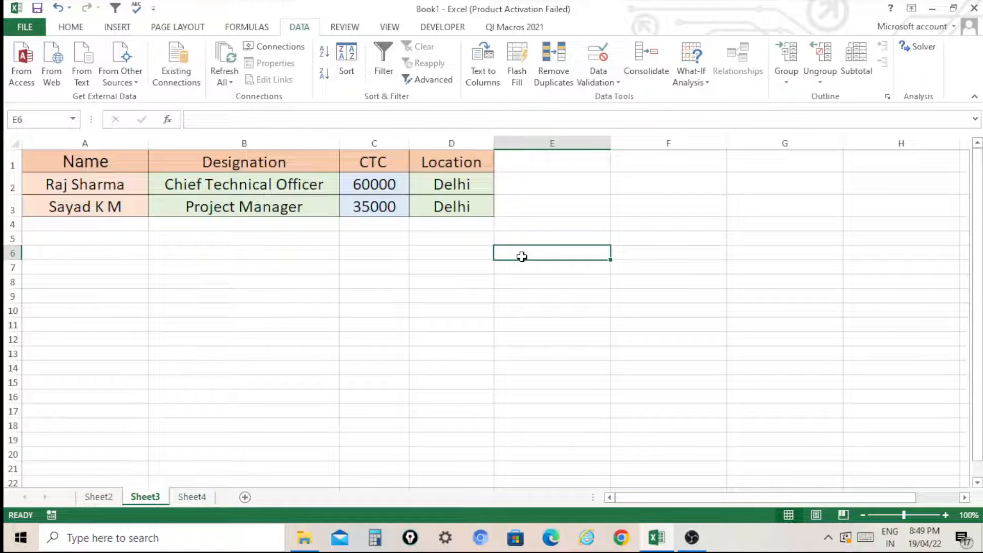
pyautogui.click(419, 294)
pyautogui.click(98, 497)
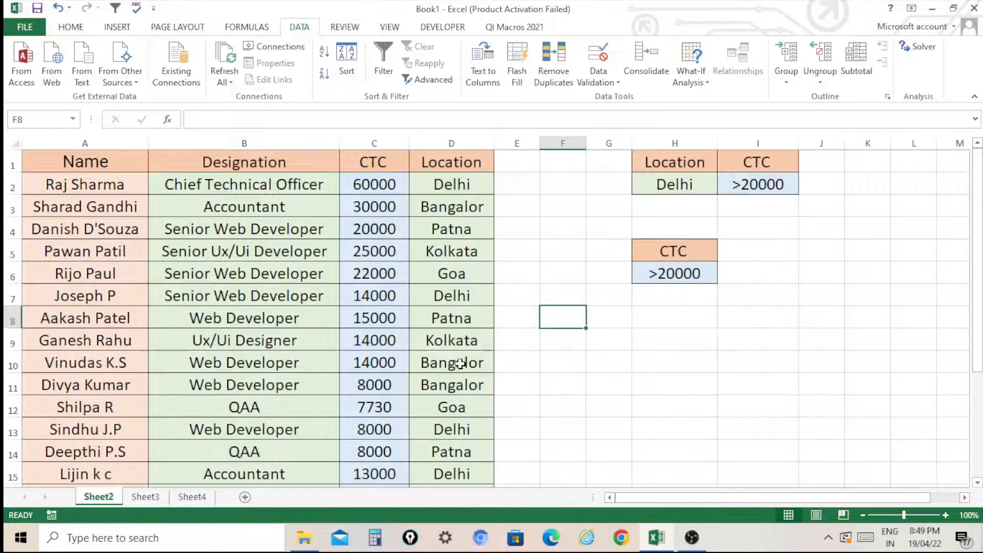
pyautogui.click(601, 348)
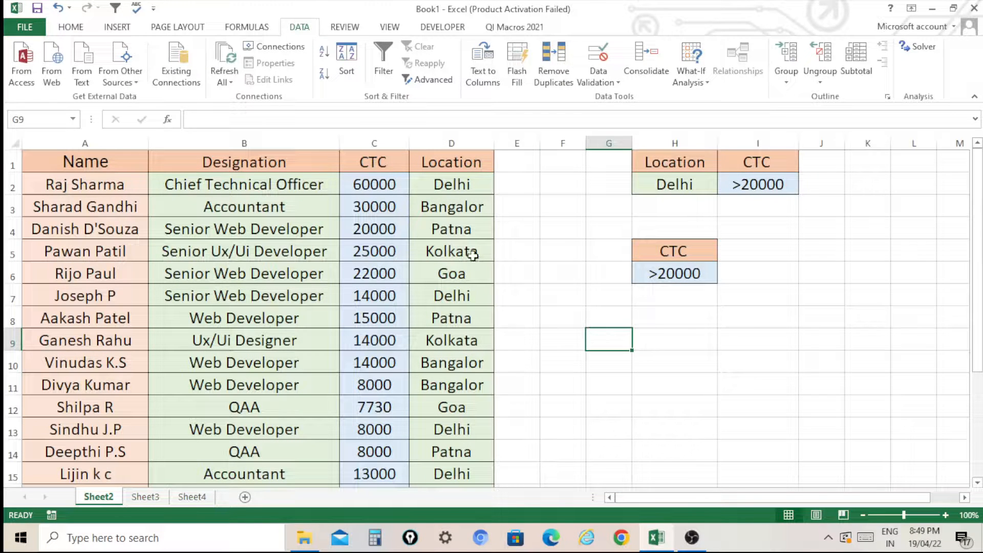
pyautogui.click(561, 278)
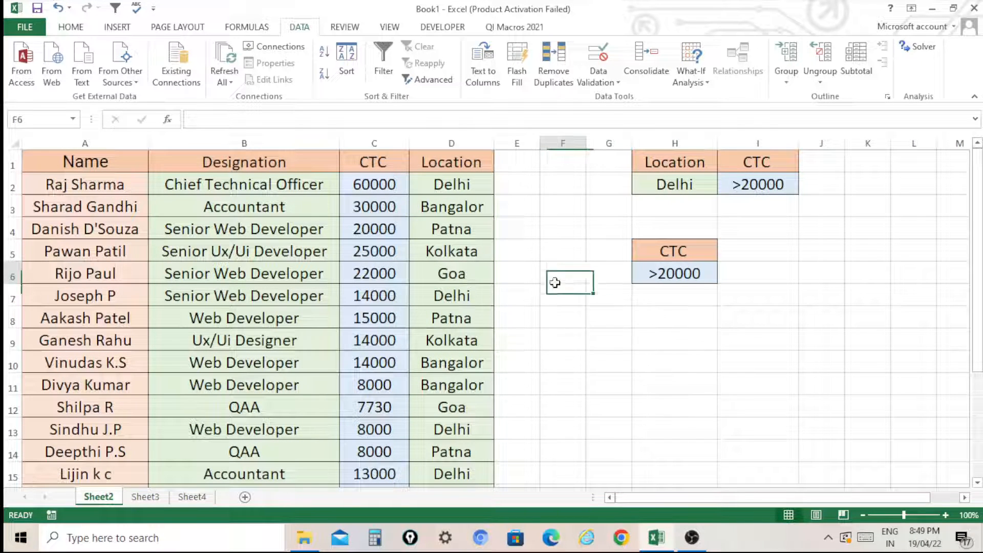
pyautogui.click(109, 157)
pyautogui.click(412, 185)
pyautogui.click(378, 333)
pyautogui.click(97, 156)
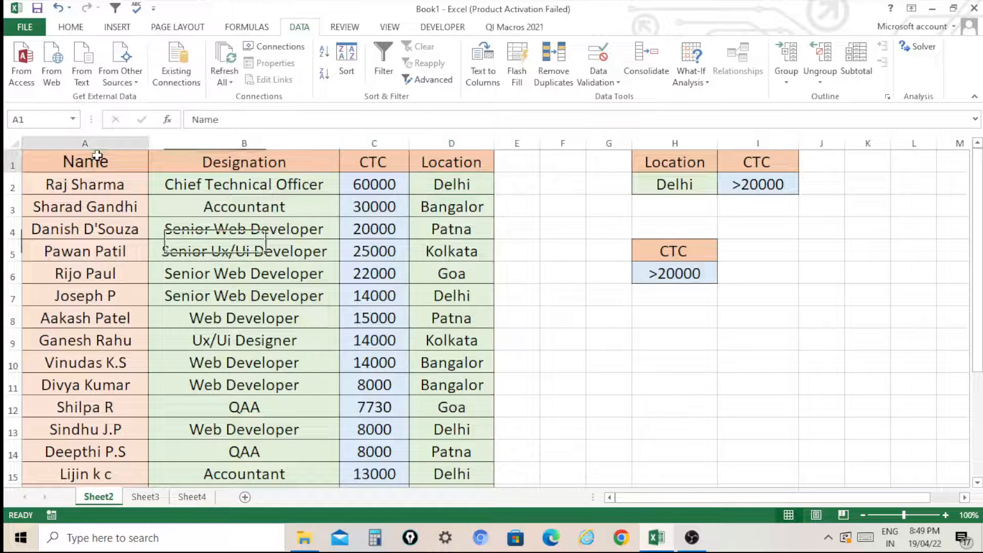
pyautogui.click(108, 143)
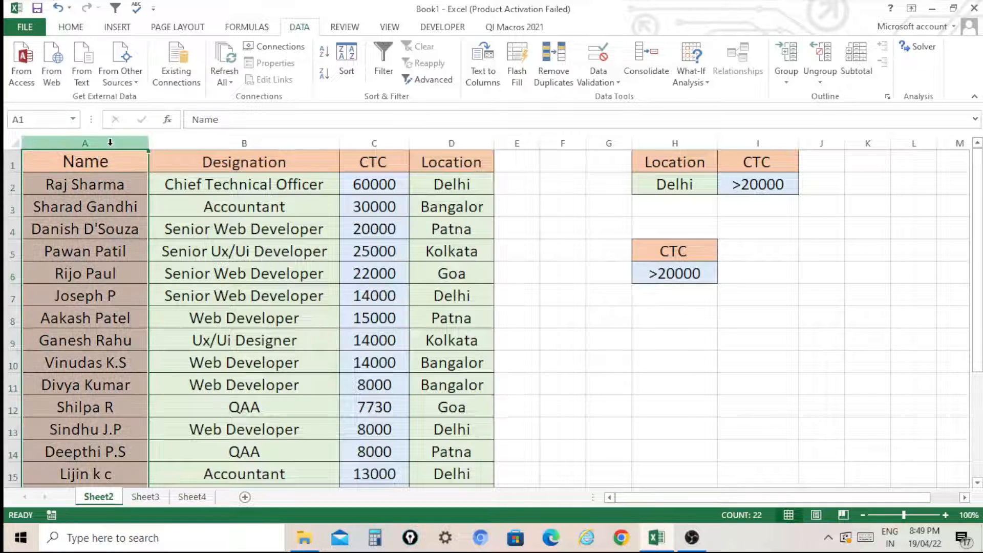
pyautogui.click(453, 142)
pyautogui.click(528, 277)
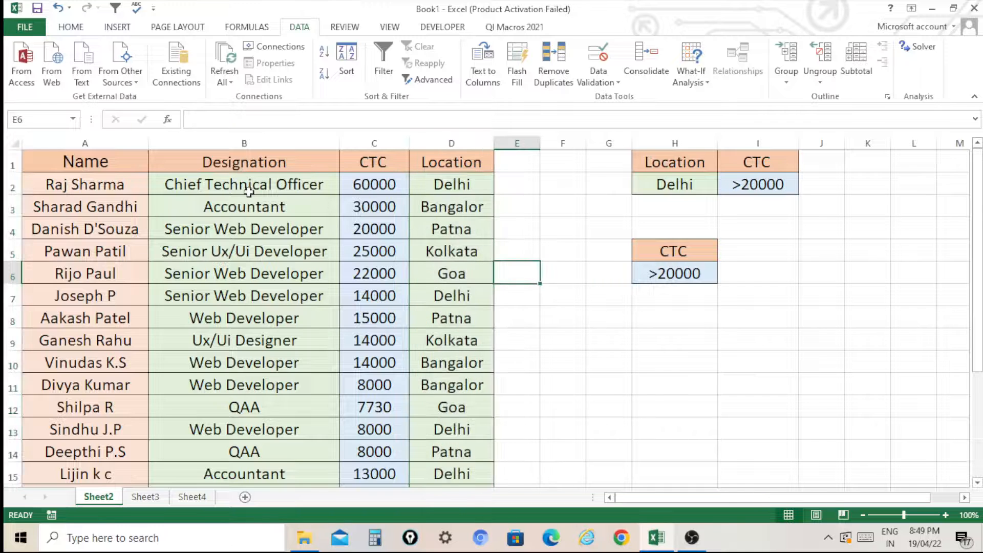
pyautogui.click(603, 288)
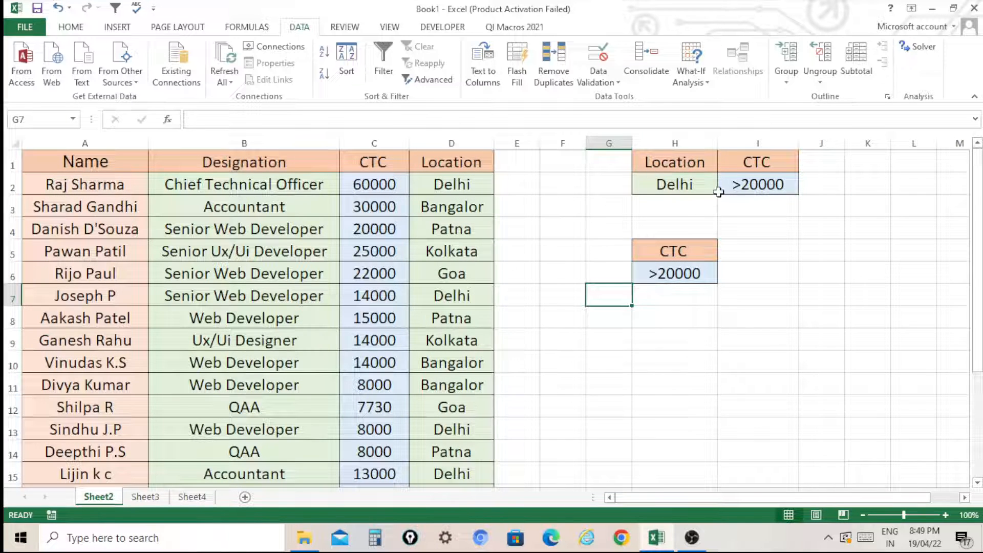
# Delete column I on Sheet2, removing the CTC >20000 condition beside the Location criterion
pyautogui.click(763, 138)
pyautogui.rightClick(756, 236)
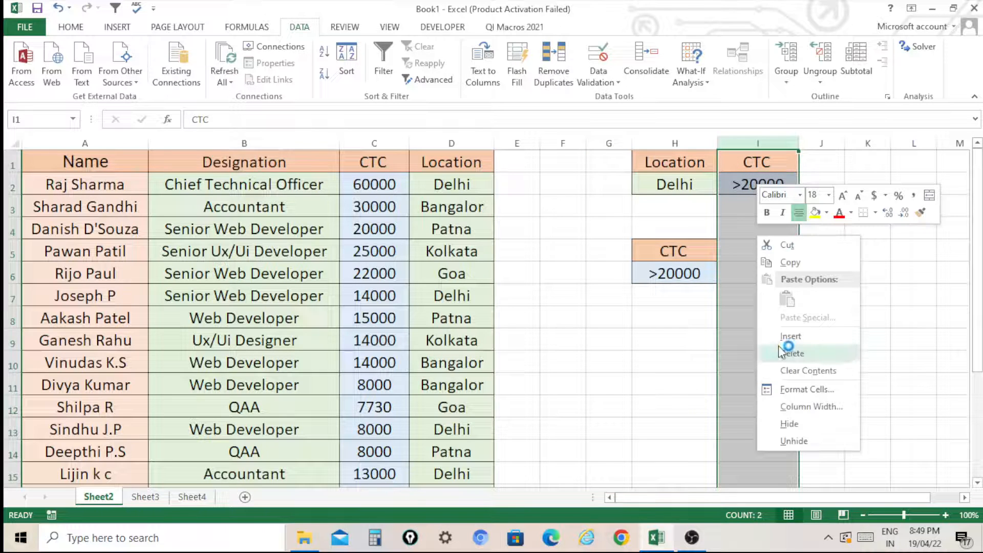
pyautogui.click(779, 352)
pyautogui.click(770, 337)
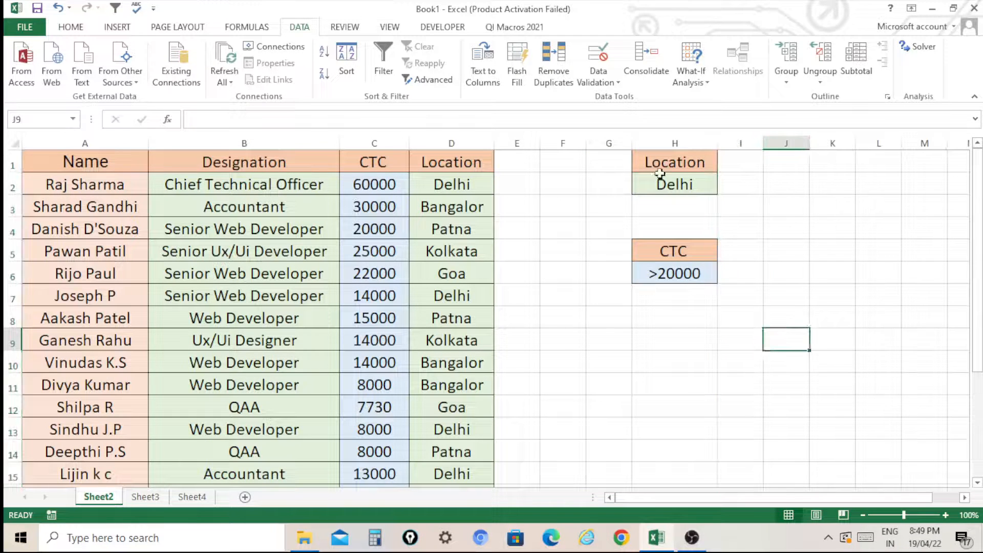
pyautogui.click(655, 192)
pyautogui.click(661, 160)
pyautogui.click(450, 183)
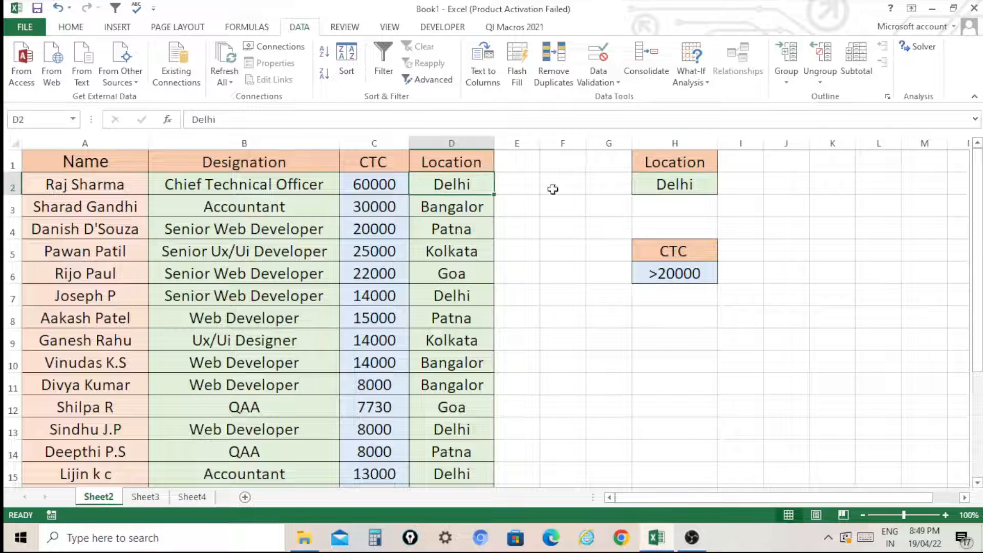
pyautogui.click(86, 167)
pyautogui.click(517, 365)
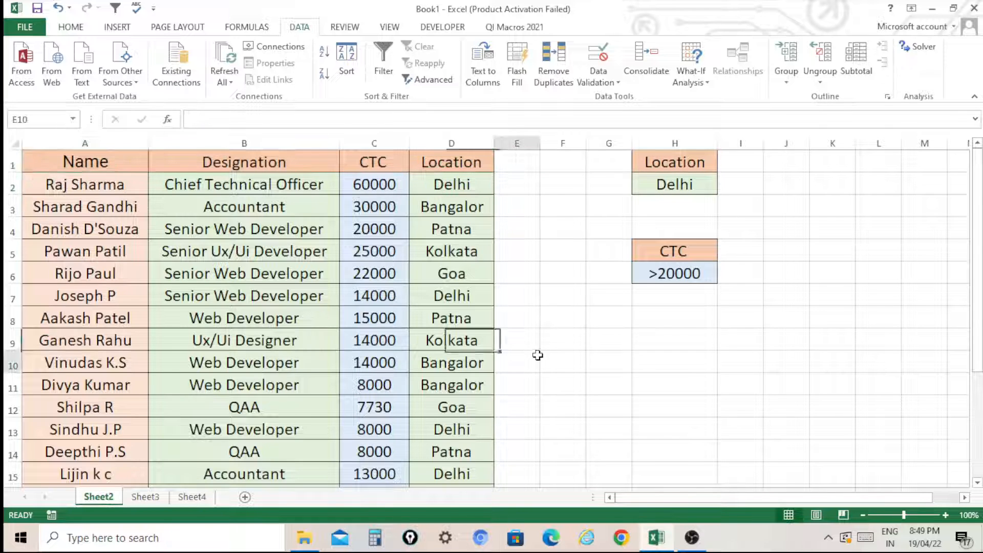
# Delete the Designation and CTC columns from Sheet3, keeping only Name and Location
pyautogui.click(147, 497)
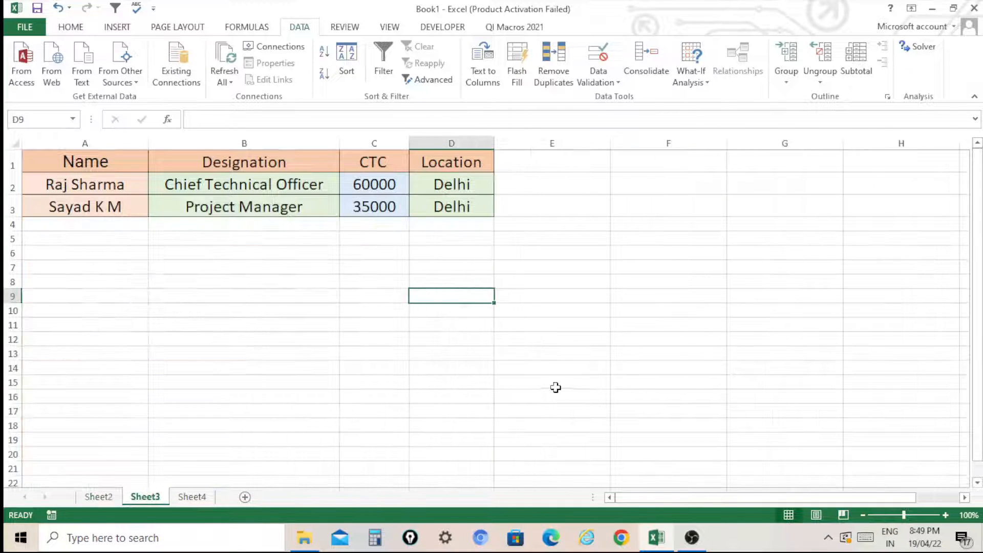
pyautogui.click(554, 385)
pyautogui.click(91, 166)
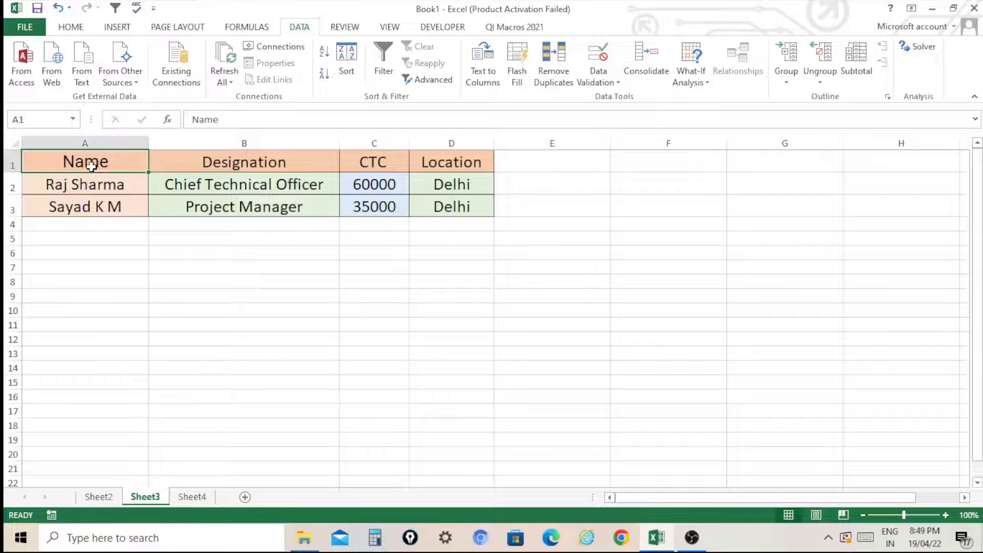
pyautogui.click(468, 167)
pyautogui.click(393, 309)
pyautogui.moveTo(256, 142); pyautogui.dragTo(381, 158)
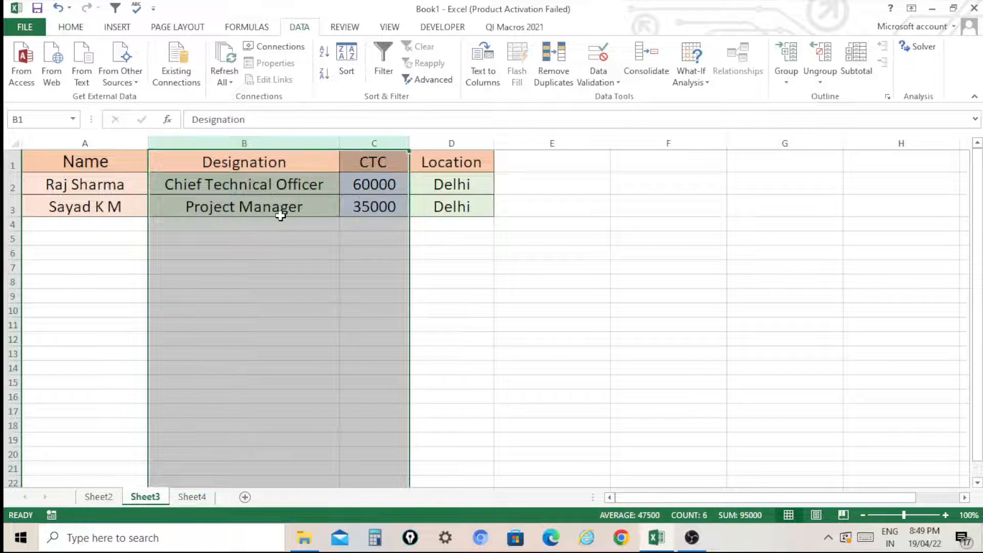
pyautogui.rightClick(279, 214)
pyautogui.click(327, 336)
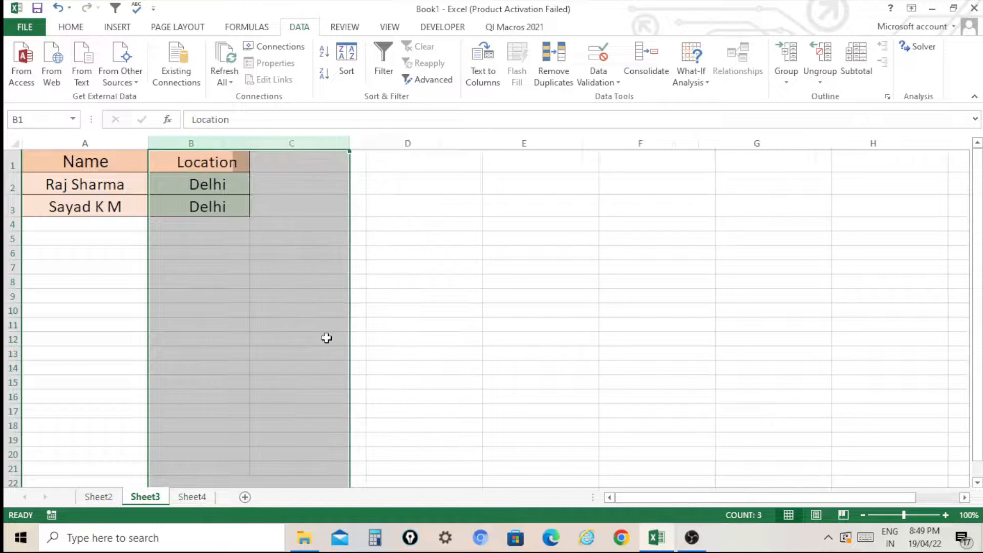
pyautogui.click(438, 338)
# Delete rows 2 to 4 on Sheet3 to remove the previously extracted records below the headers
pyautogui.moveTo(13, 184); pyautogui.dragTo(53, 226)
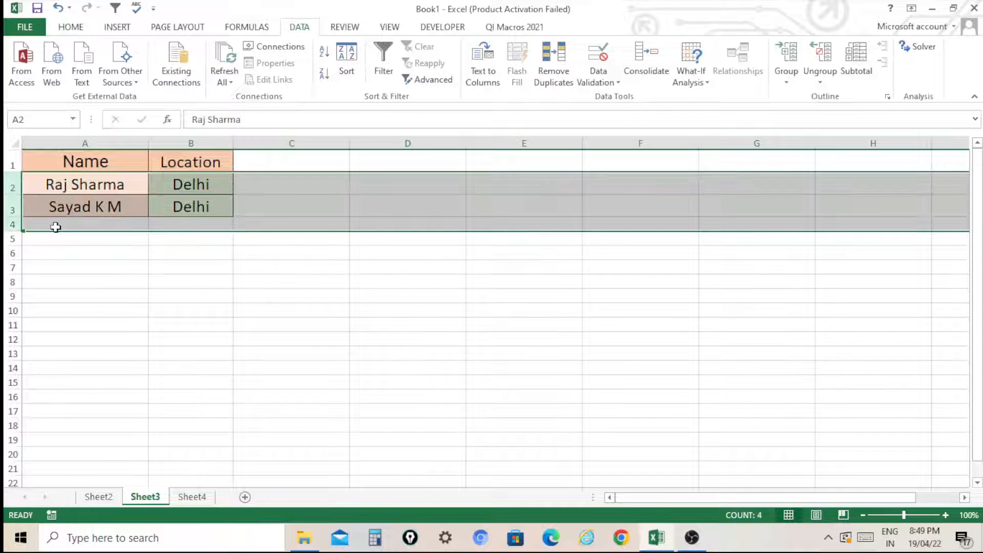
pyautogui.rightClick(186, 223)
pyautogui.click(231, 341)
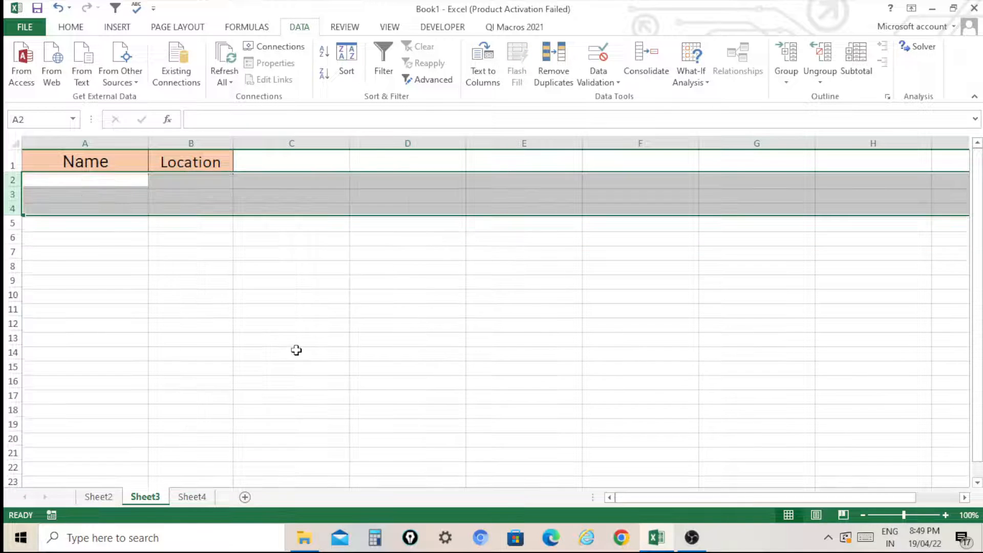
pyautogui.click(294, 350)
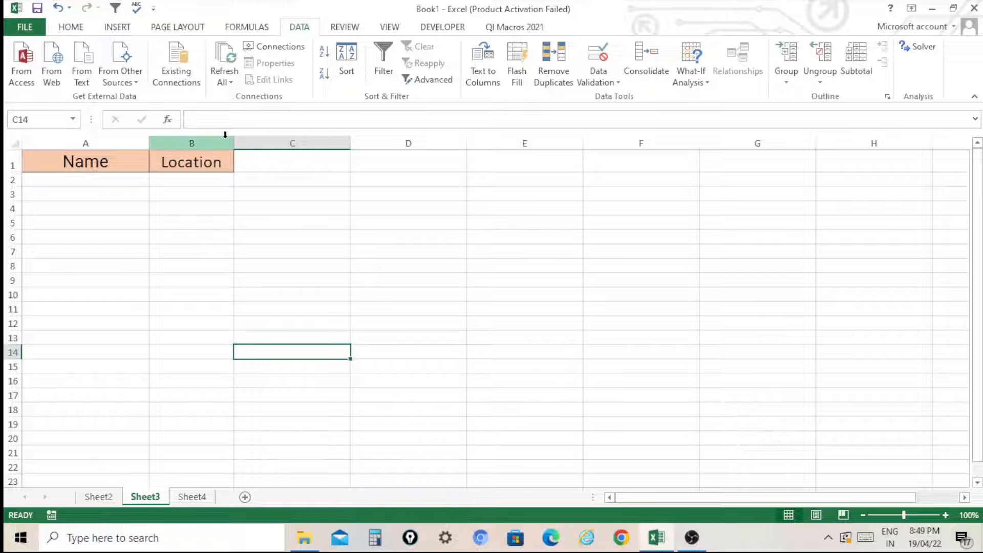
# Widen the Location column on Sheet3
pyautogui.moveTo(234, 143); pyautogui.dragTo(263, 154)
pyautogui.click(299, 248)
pyautogui.click(154, 193)
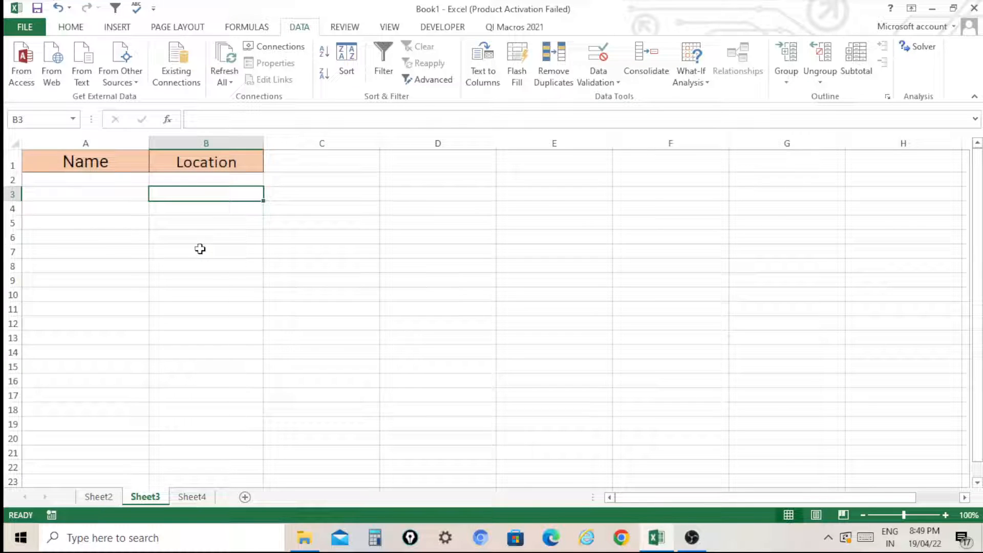
pyautogui.click(94, 181)
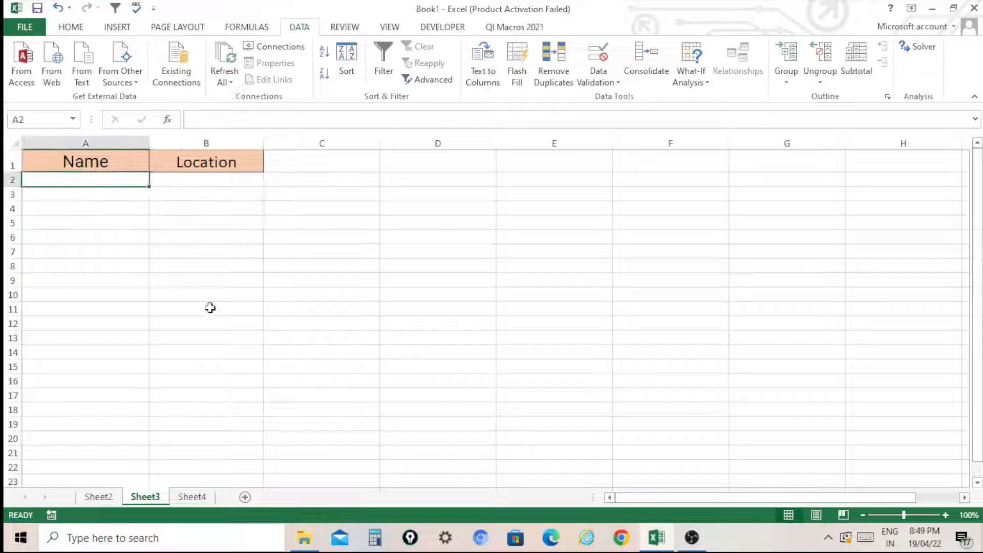
# Start an Advanced Filter from an empty cell below the Name and Location headers, set to copy to another location
pyautogui.click(185, 202)
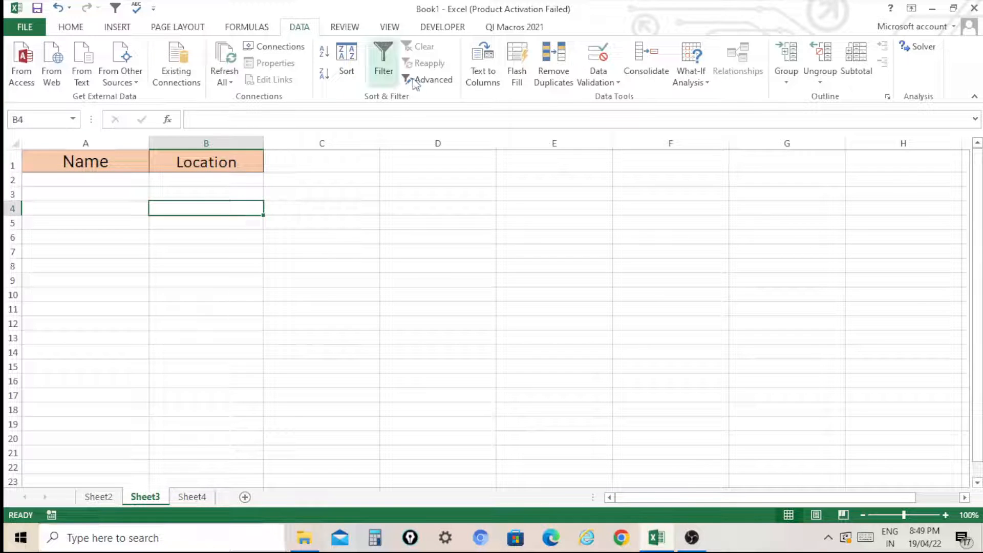
pyautogui.click(429, 82)
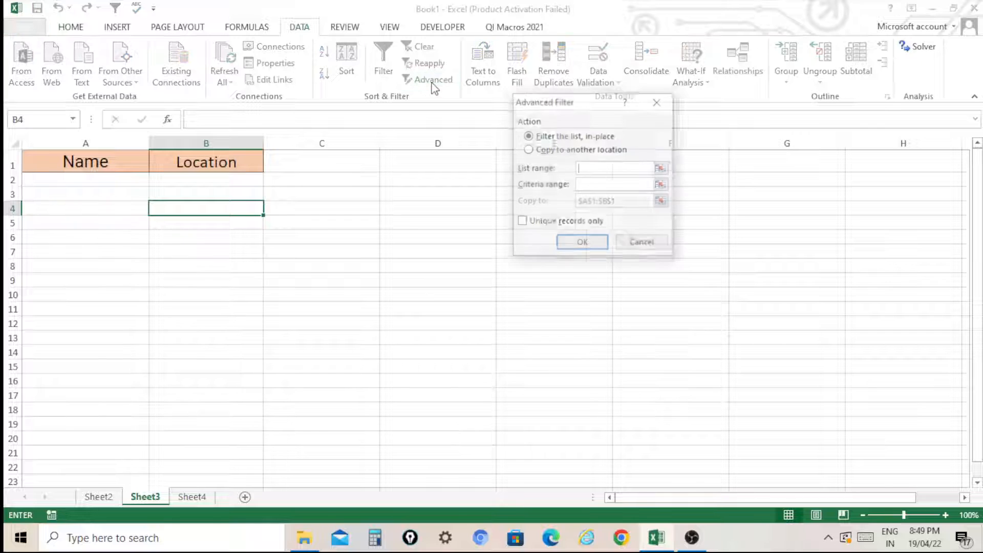
pyautogui.click(529, 150)
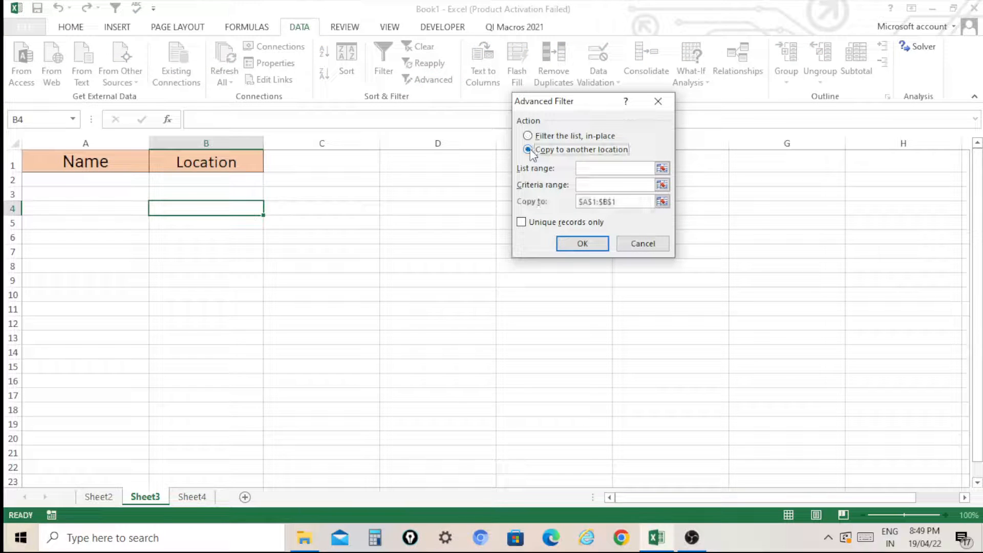
# Set the Advanced Filter's list range to the full employee table, cells A1 to D22 on Sheet2
pyautogui.click(662, 170)
pyautogui.click(662, 169)
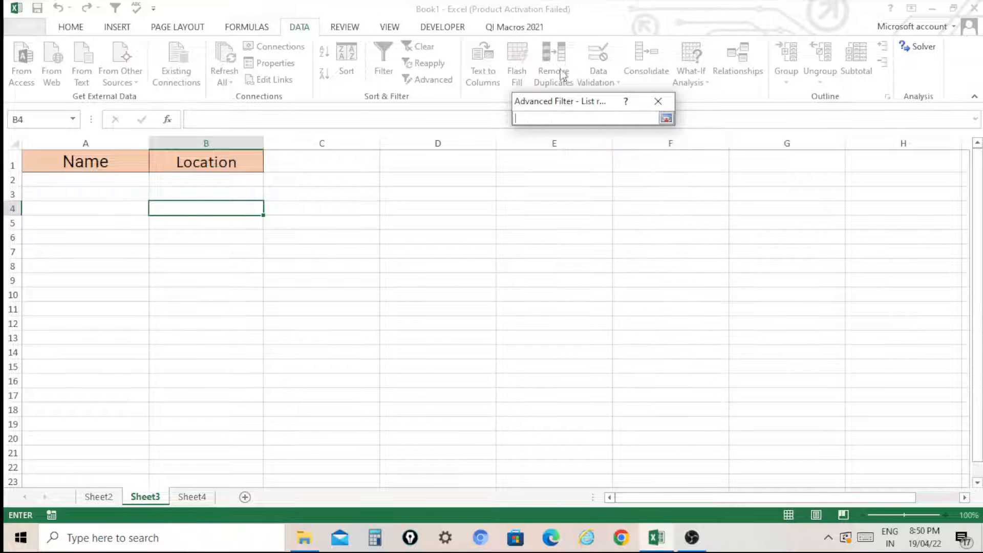
pyautogui.click(99, 496)
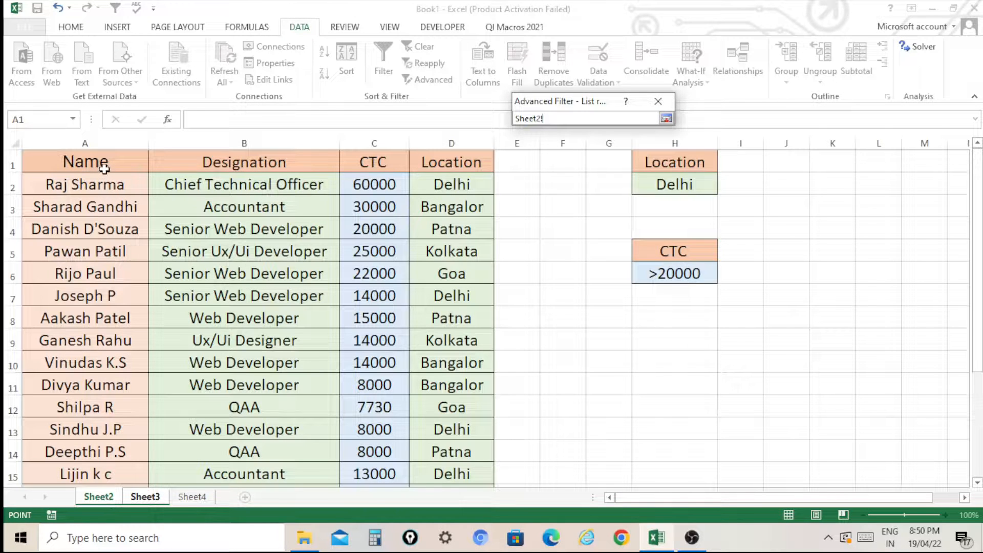
pyautogui.moveTo(104, 168); pyautogui.dragTo(443, 448)
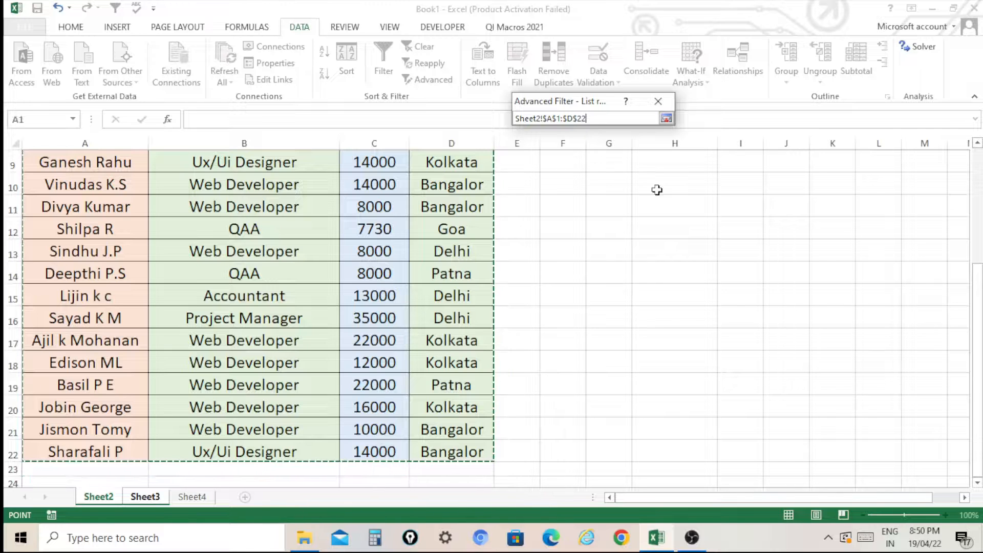
pyautogui.click(666, 119)
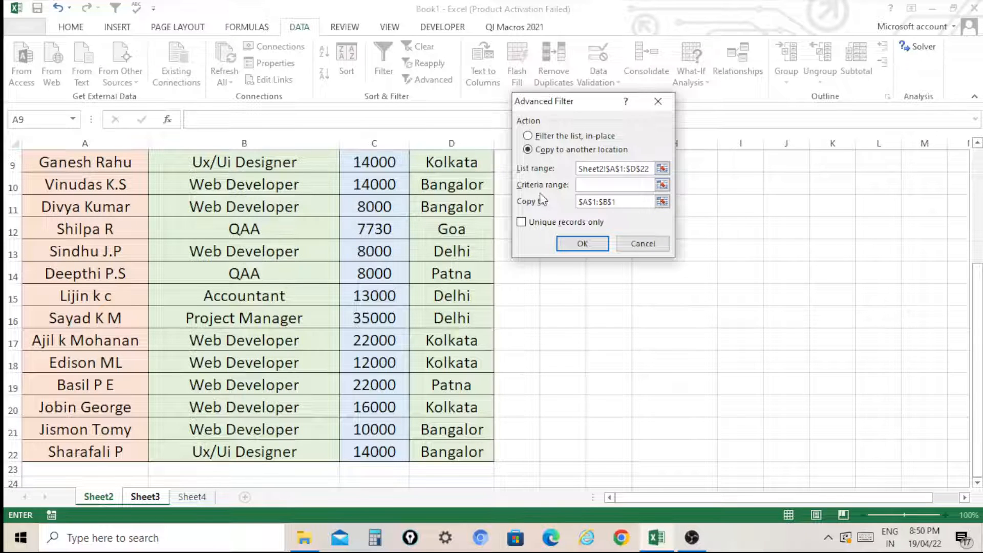
# Set the criteria range to the Location Delhi criteria in cells H1 to H2 on Sheet2
pyautogui.click(662, 184)
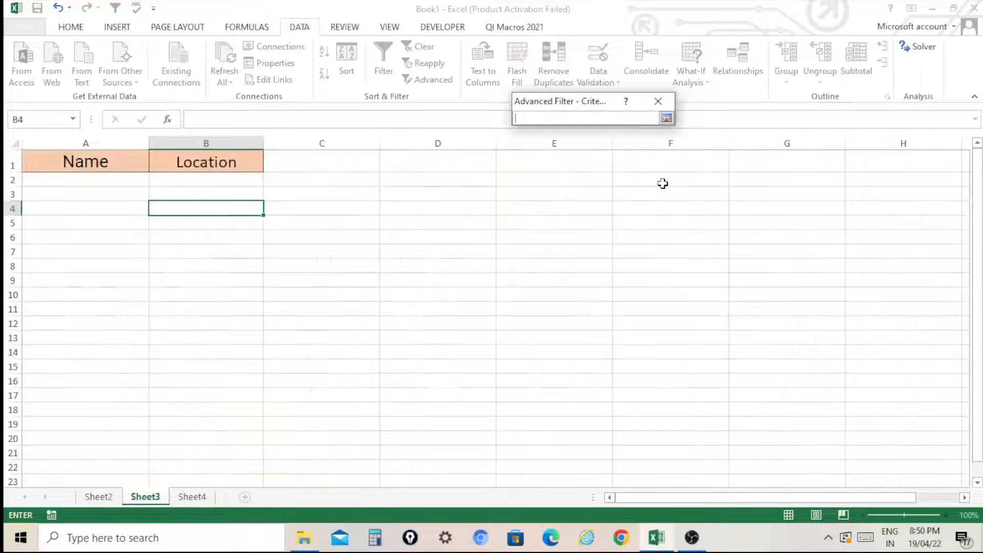
pyautogui.click(98, 496)
pyautogui.scroll(3, 630, 325)
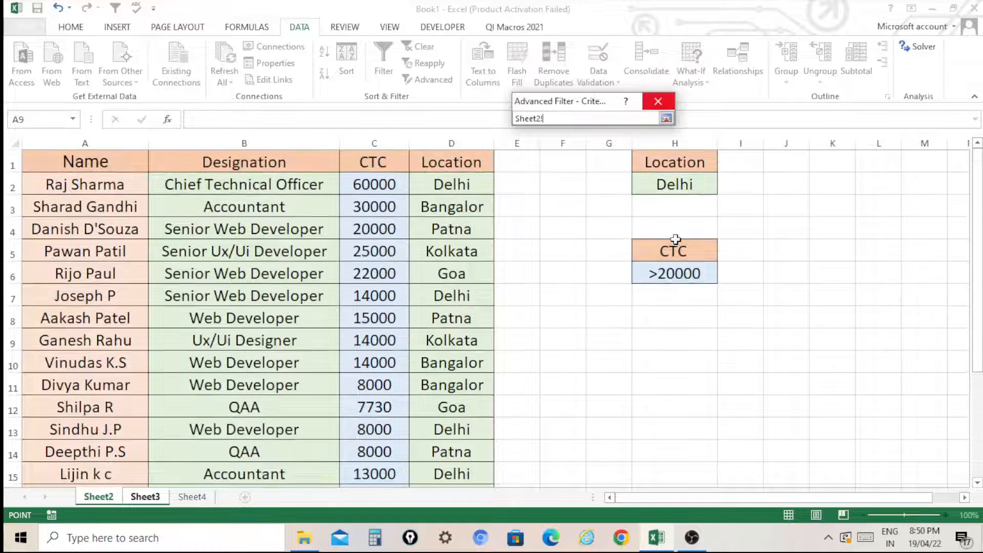
pyautogui.moveTo(681, 163); pyautogui.dragTo(689, 183)
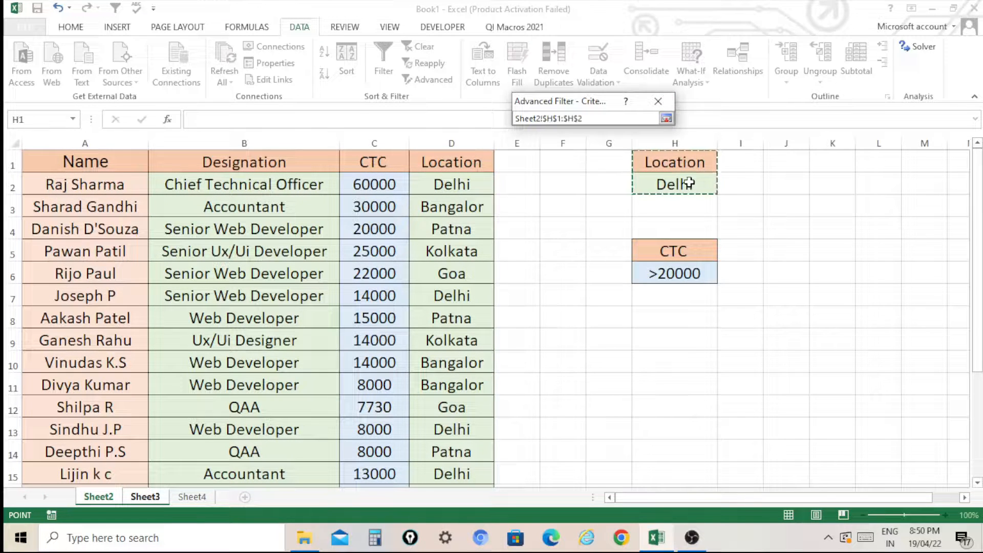
pyautogui.click(665, 118)
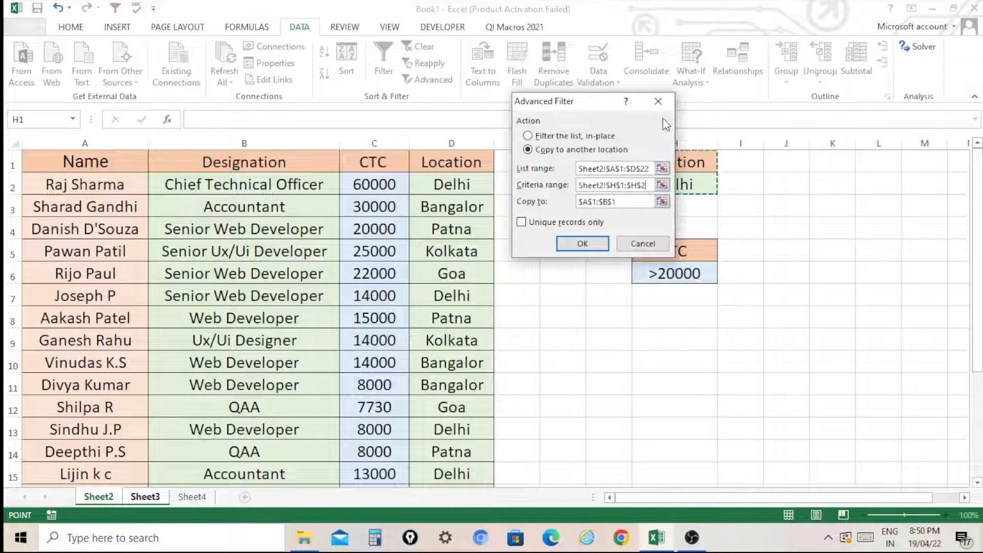
# Set the Name and Location headers on Sheet3 as the copy destination and run the Advanced Filter
pyautogui.click(662, 202)
pyautogui.moveTo(83, 160); pyautogui.dragTo(190, 162)
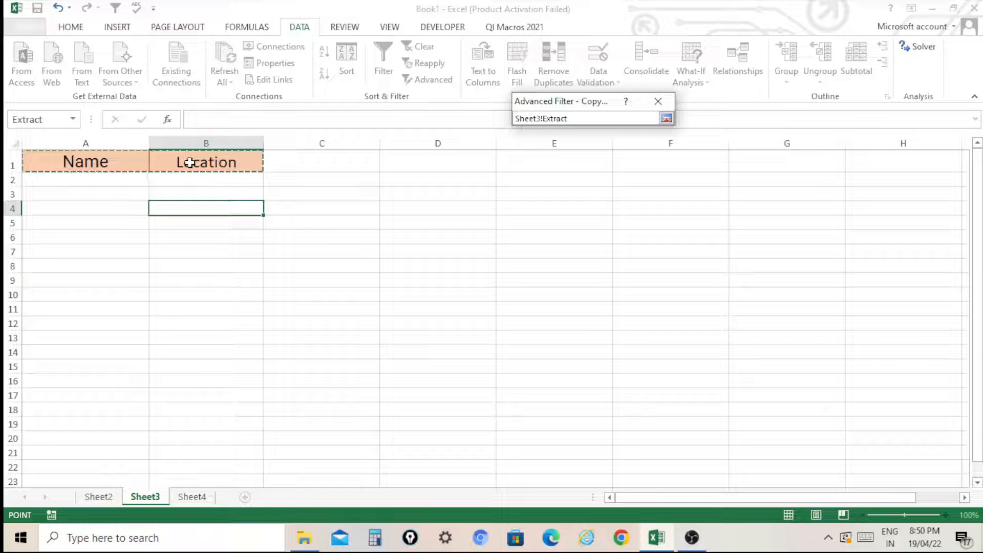
pyautogui.click(665, 119)
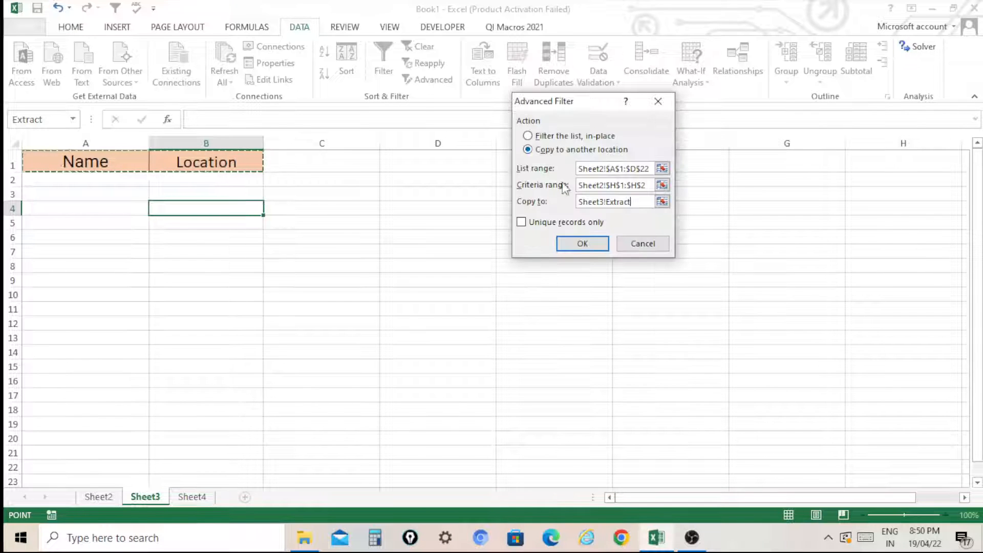
pyautogui.click(570, 246)
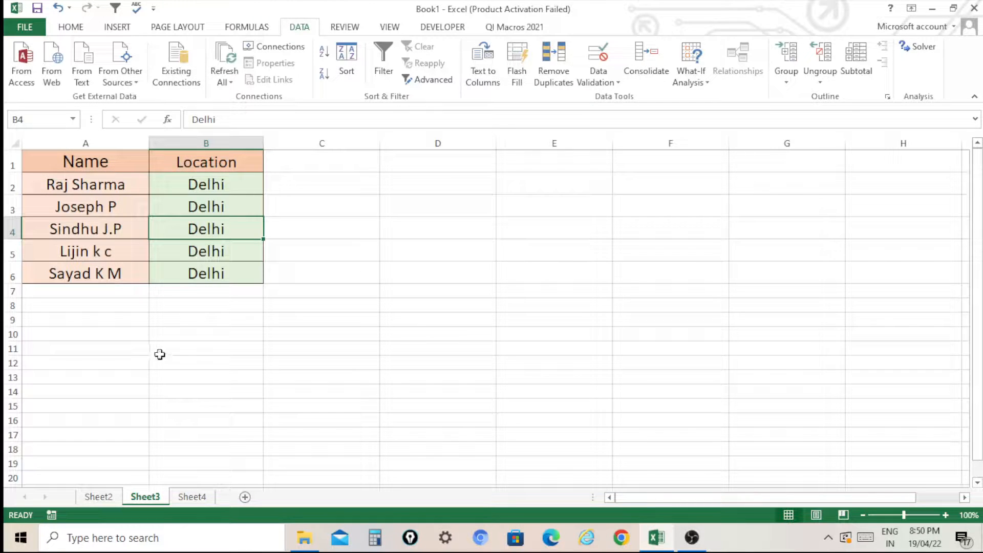
# Examine the extracted records under the Name and Location headers on Sheet3
pyautogui.click(160, 354)
pyautogui.click(112, 163)
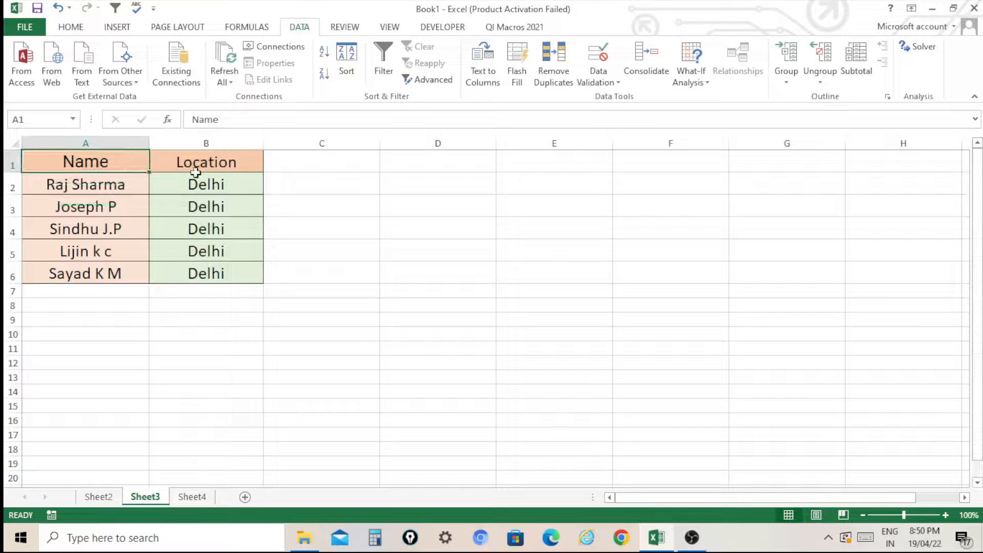
pyautogui.click(214, 159)
pyautogui.click(108, 169)
pyautogui.click(121, 223)
pyautogui.click(193, 190)
pyautogui.click(215, 293)
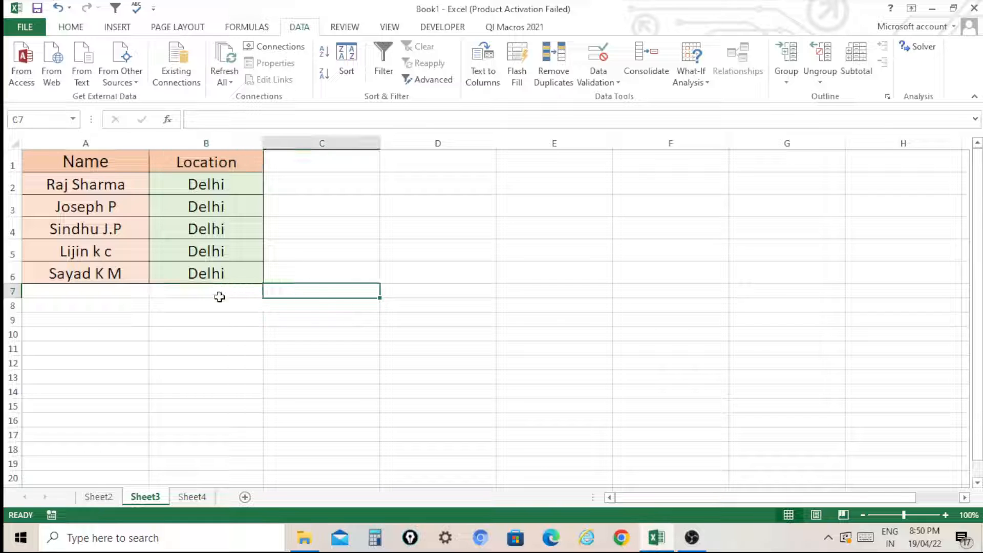
pyautogui.click(202, 331)
# Compare the Location entries of the source table on Sheet2 with the extracted records on Sheet3
pyautogui.click(98, 497)
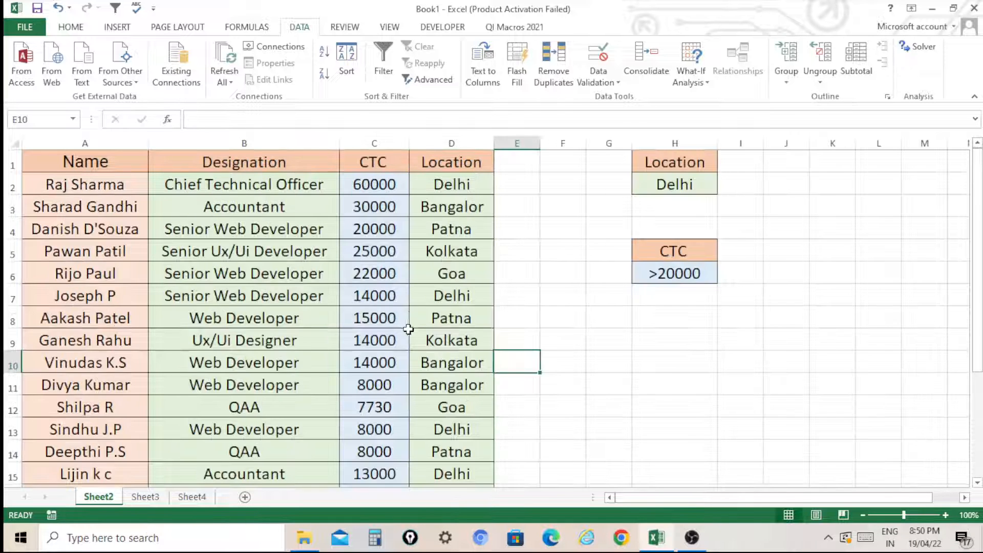
pyautogui.click(430, 301)
pyautogui.scroll(-4, 348, 292)
pyautogui.scroll(4, 345, 297)
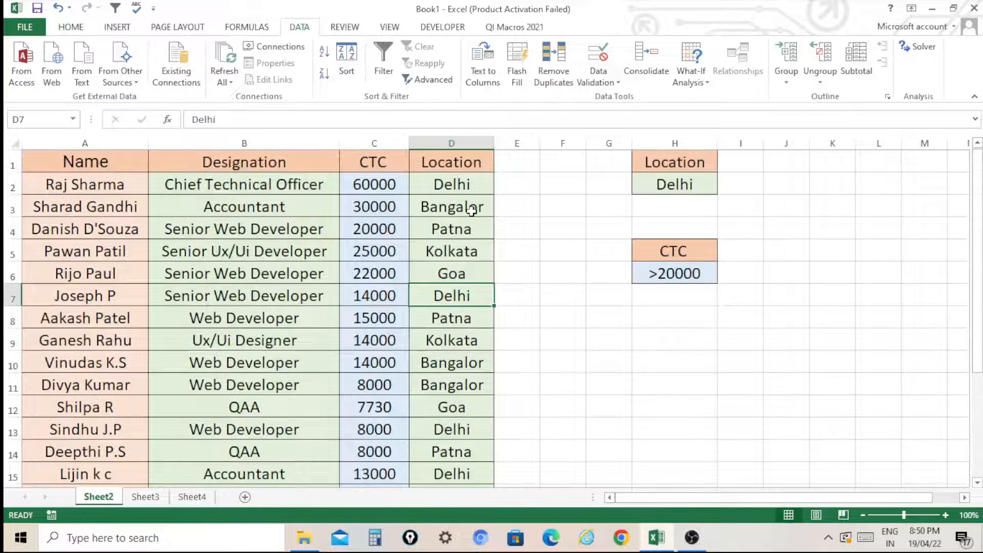
pyautogui.click(139, 497)
pyautogui.click(348, 274)
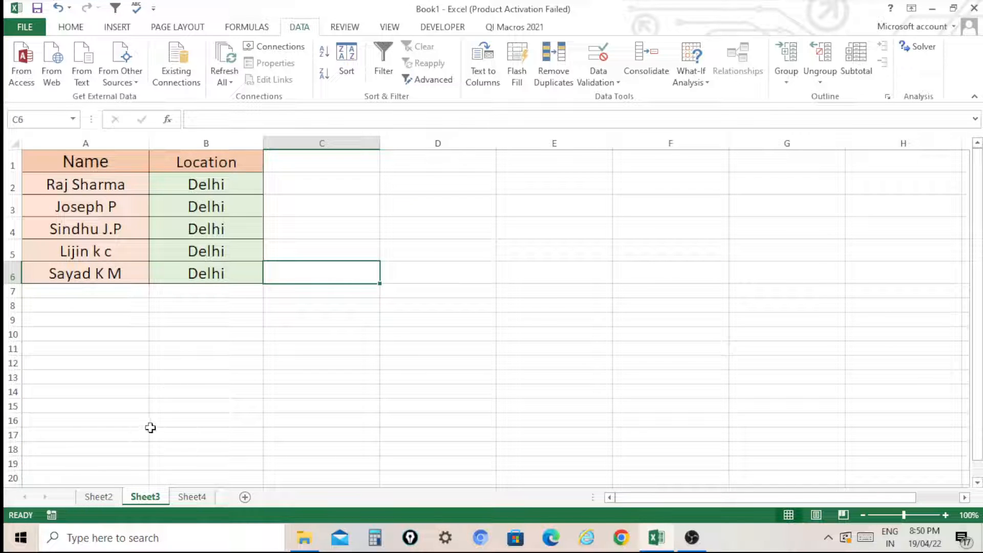
pyautogui.click(100, 497)
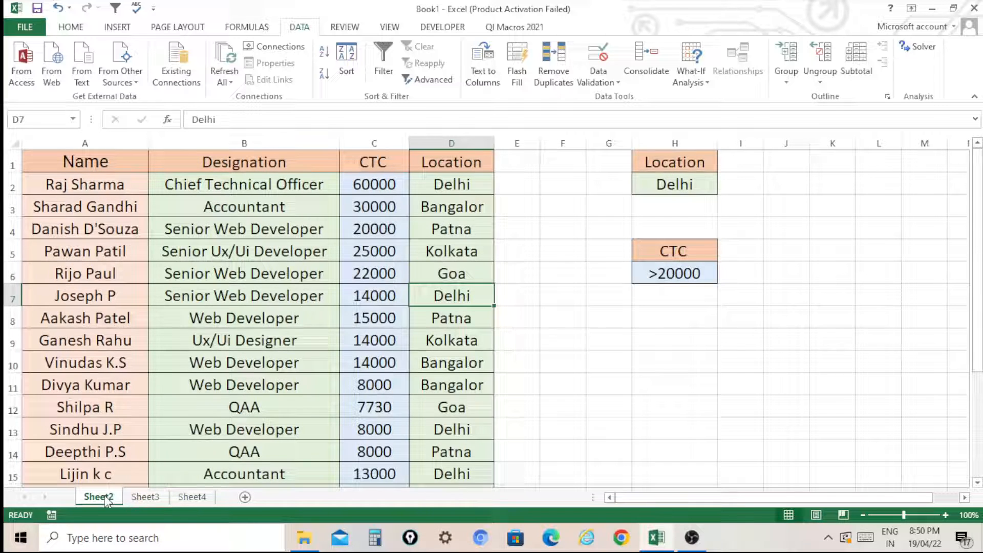
pyautogui.click(335, 269)
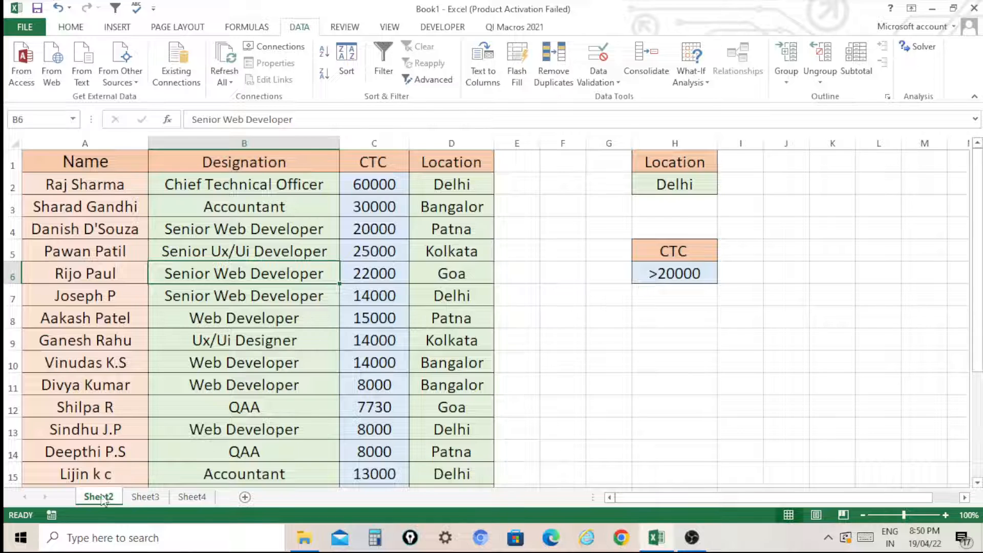
pyautogui.click(141, 498)
pyautogui.click(242, 449)
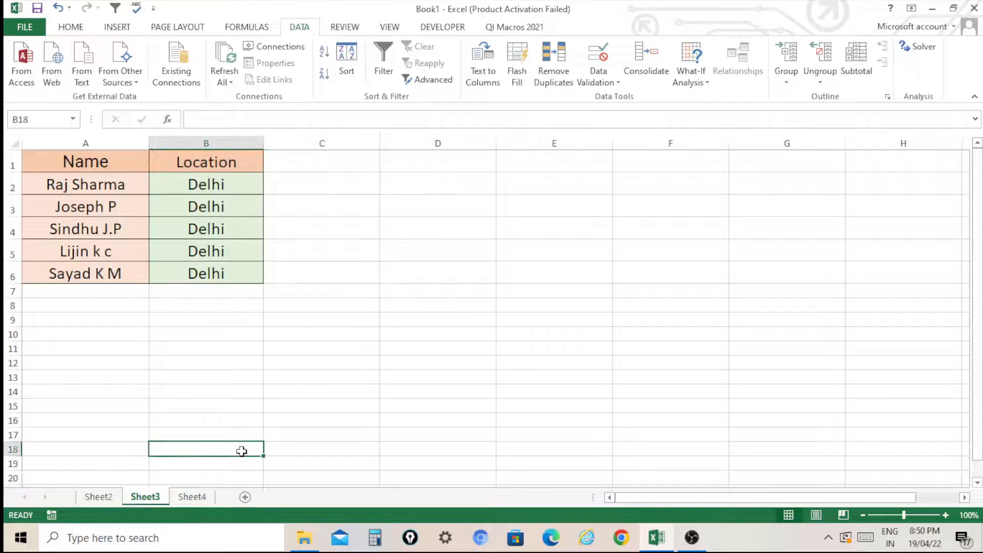
pyautogui.click(108, 498)
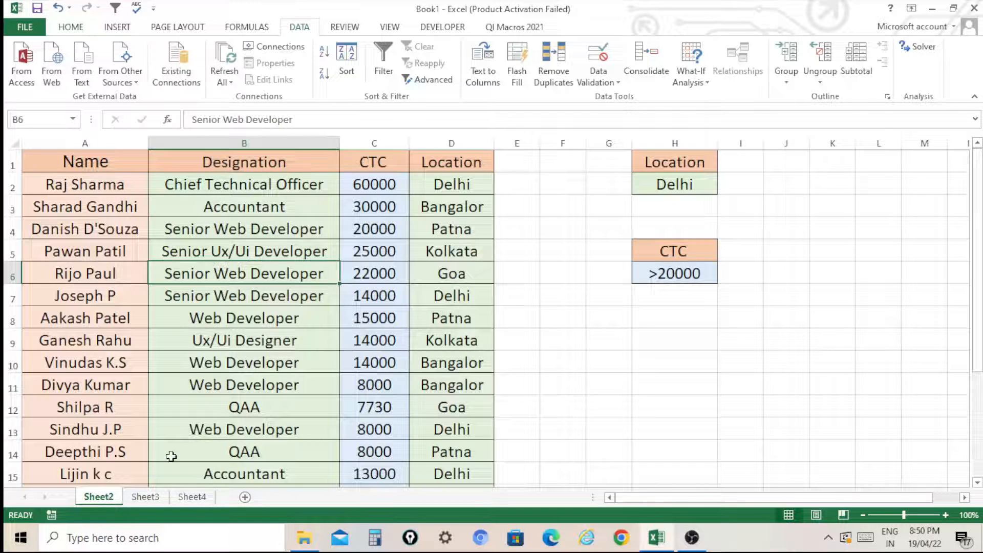